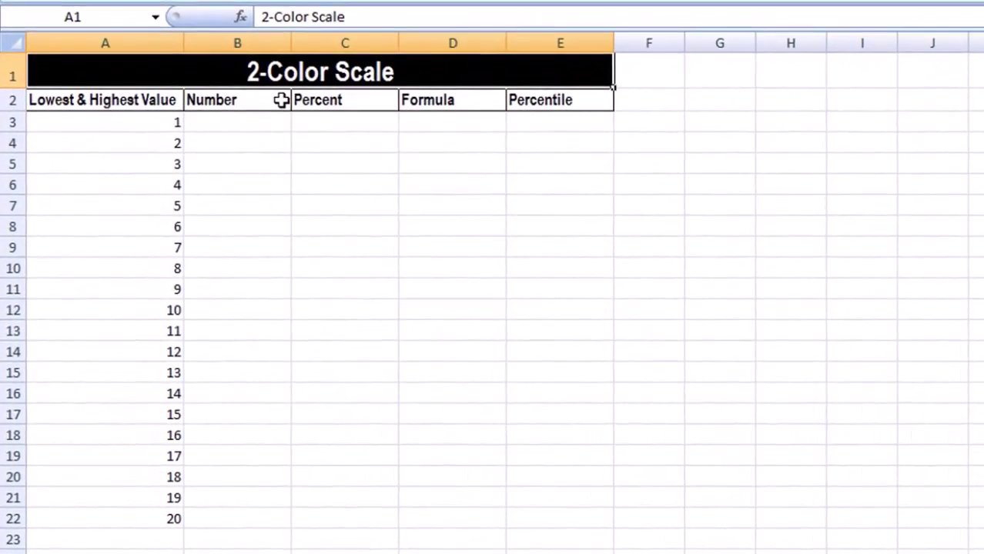
# Apply a new 2-Color Scale conditional formatting rule to A3:A22, from orange at Lowest Value to light yellow at Highest Value.
pyautogui.click(145, 127)
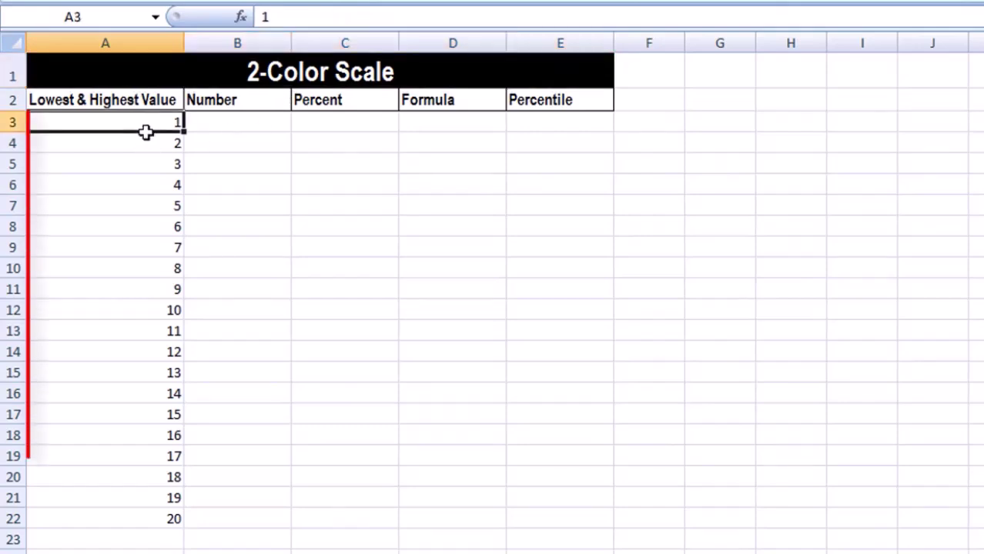
pyautogui.moveTo(145, 132)
pyautogui.mouseDown()
pyautogui.moveTo(141, 526)
pyautogui.moveTo(139, 504)
pyautogui.moveTo(139, 514)
pyautogui.mouseUp()
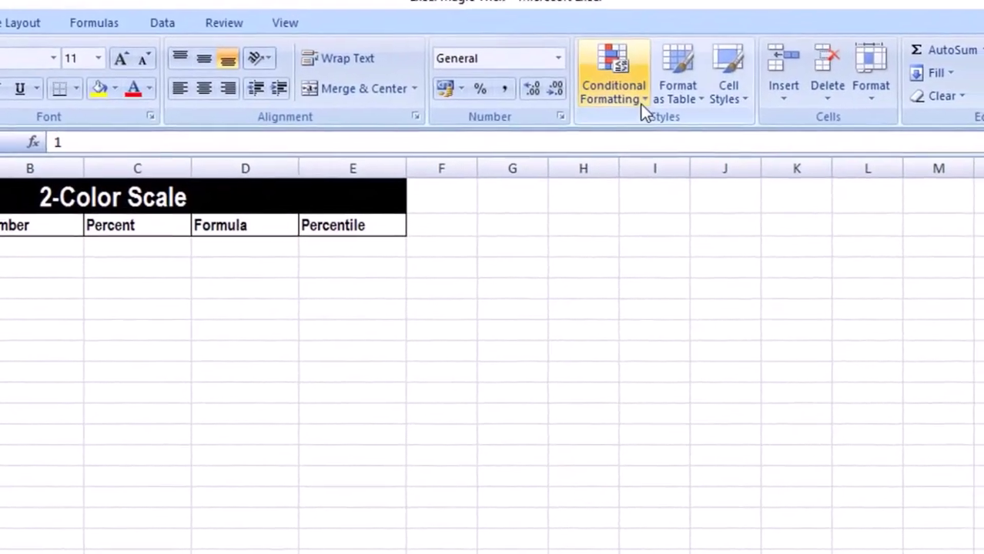
pyautogui.click(642, 103)
pyautogui.moveTo(691, 377)
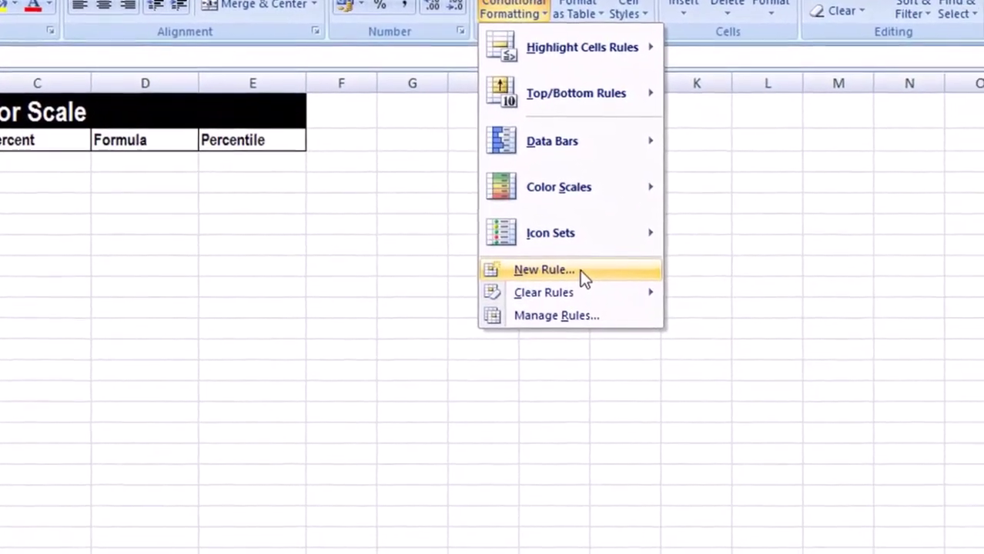
pyautogui.click(608, 358)
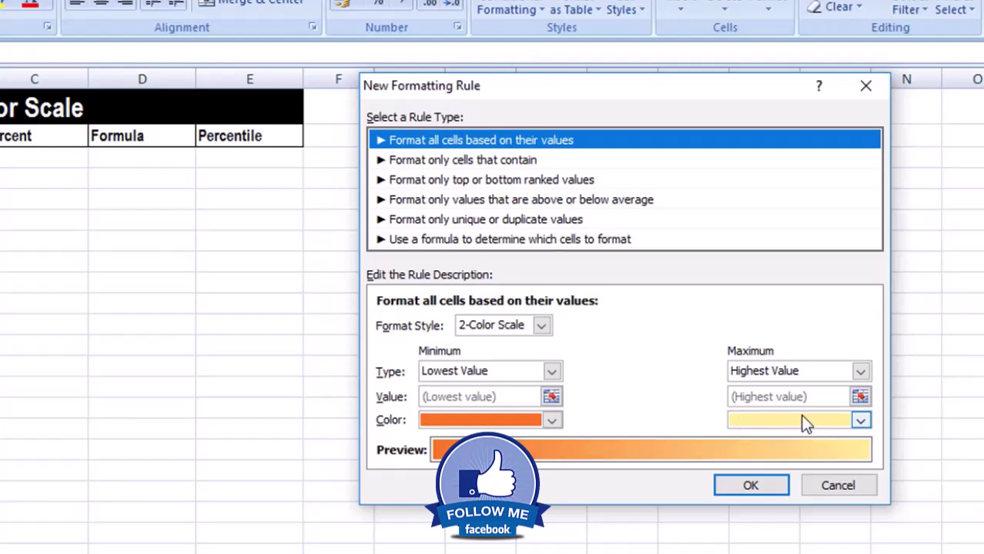
pyautogui.click(551, 421)
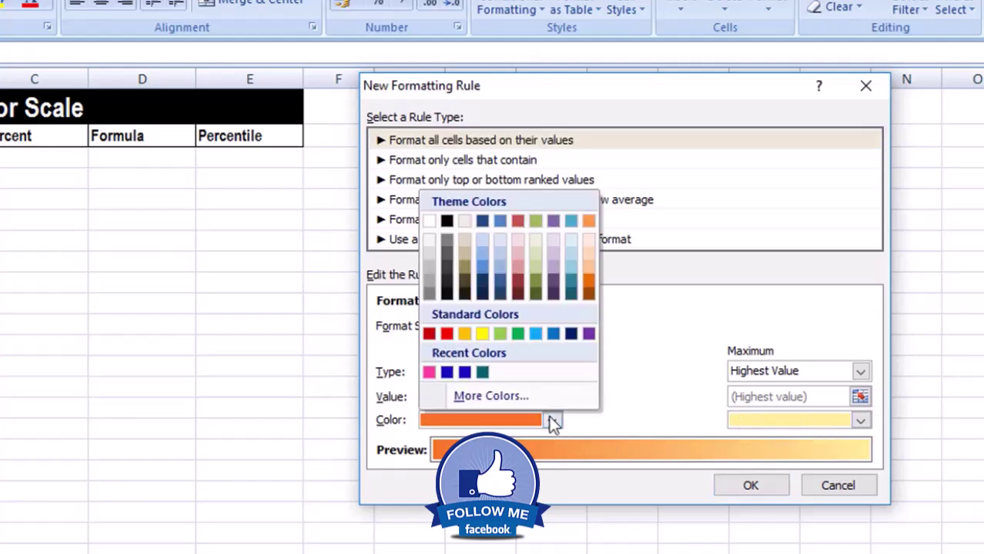
pyautogui.click(861, 422)
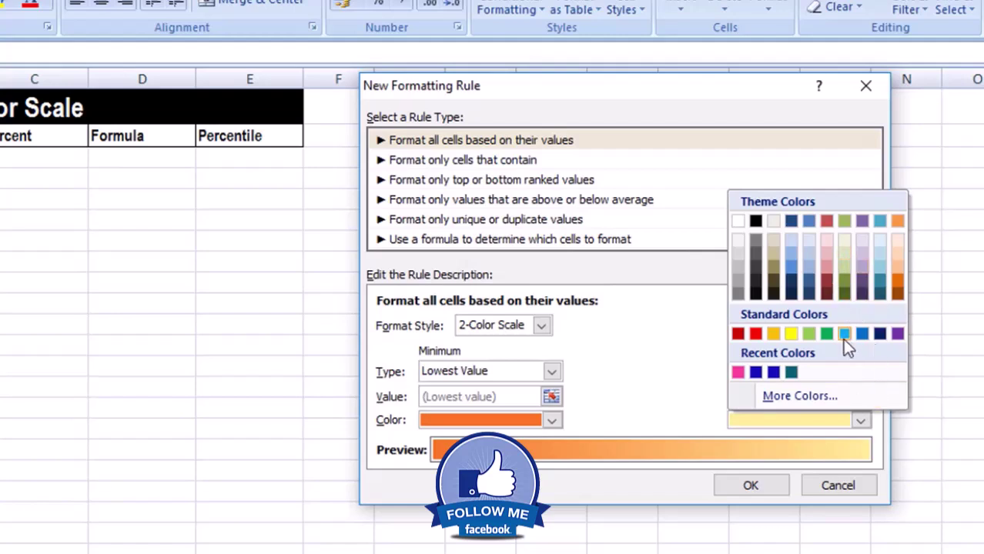
pyautogui.click(860, 420)
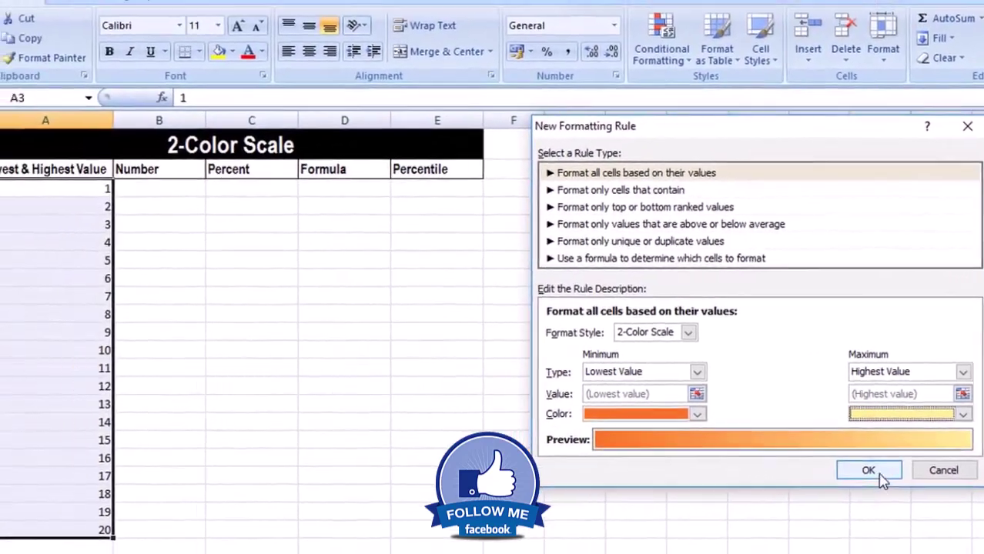
pyautogui.click(881, 477)
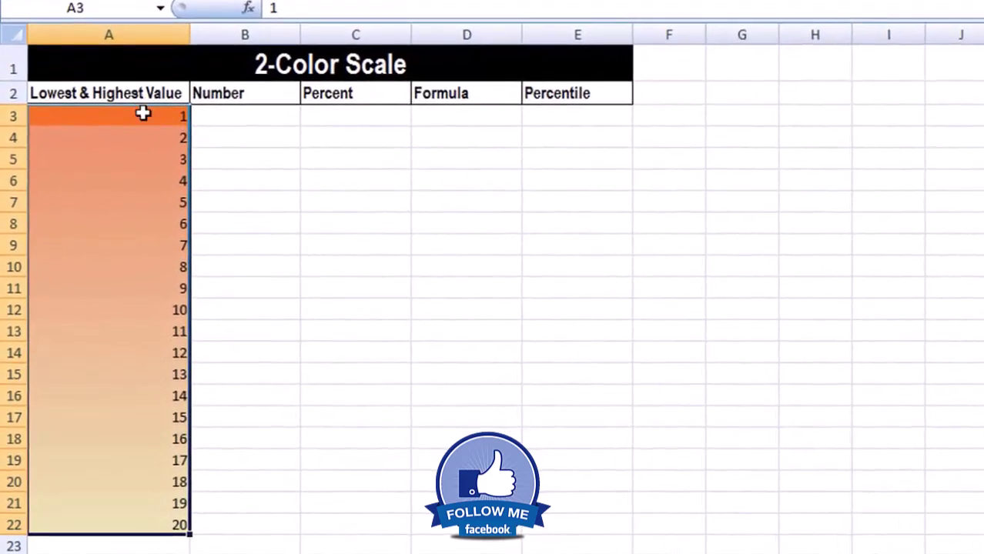
# Create a 2-Color Scale formatting rule for B3:B22 with its minimum set to type Number, value 9 and the standard gold-orange color.
pyautogui.click(229, 120)
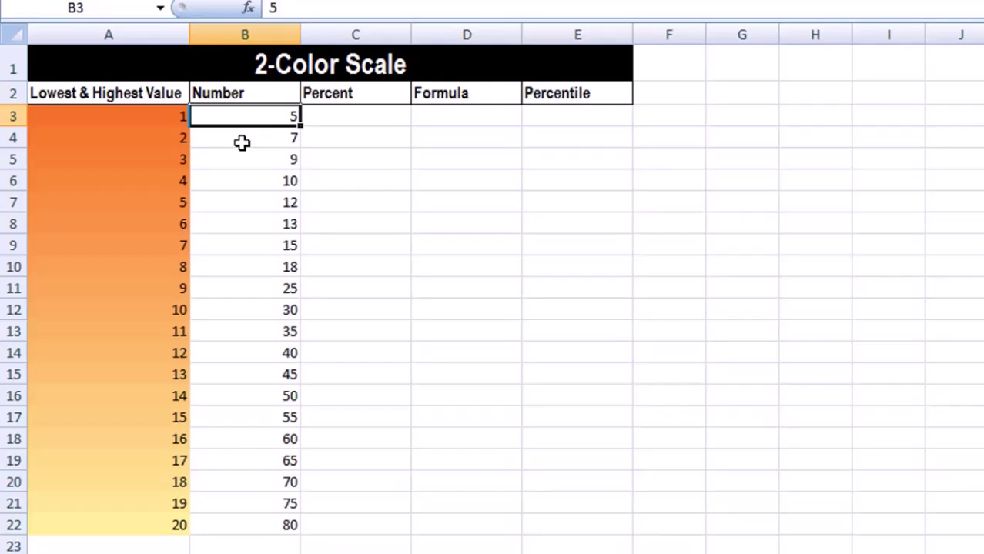
pyautogui.moveTo(244, 116); pyautogui.dragTo(242, 528)
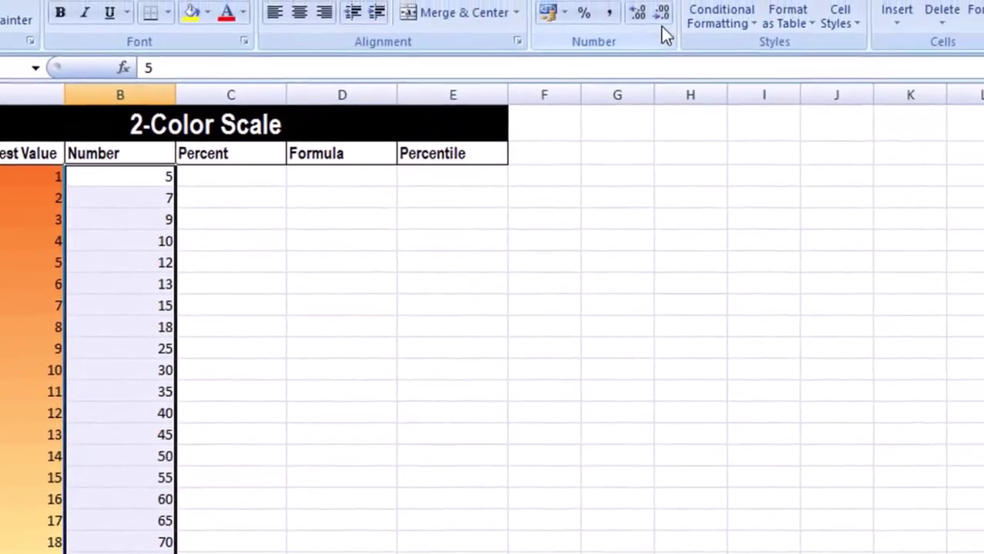
pyautogui.click(747, 17)
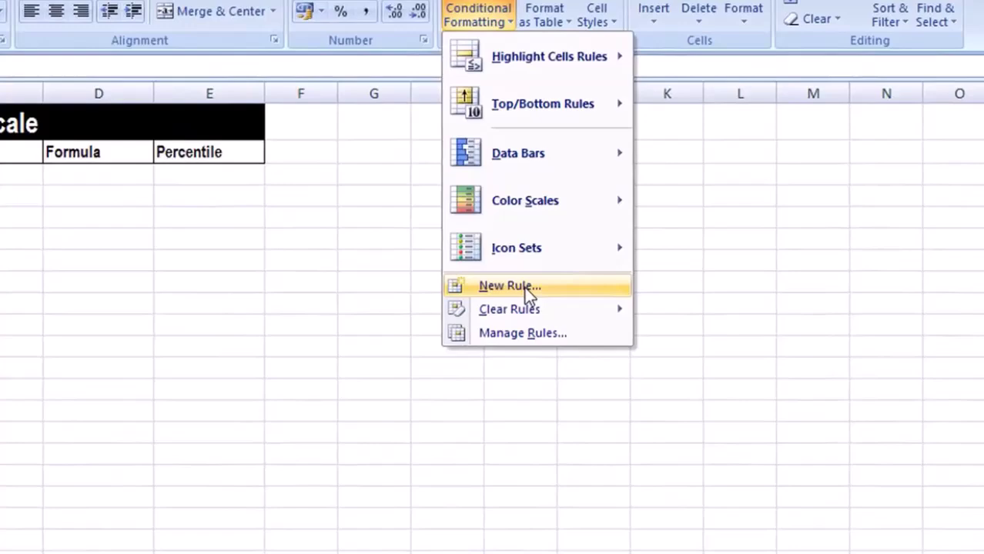
pyautogui.click(542, 386)
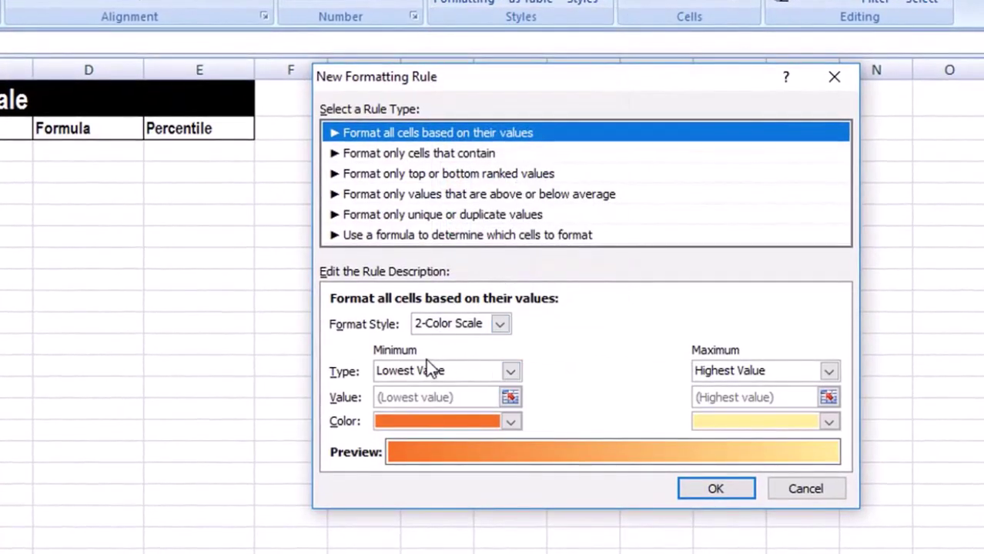
pyautogui.click(511, 372)
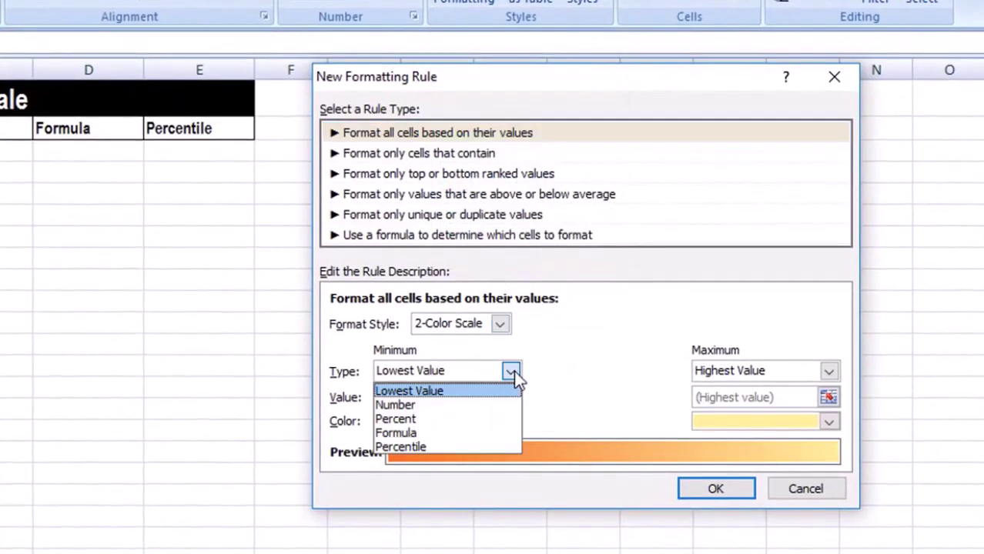
pyautogui.click(464, 402)
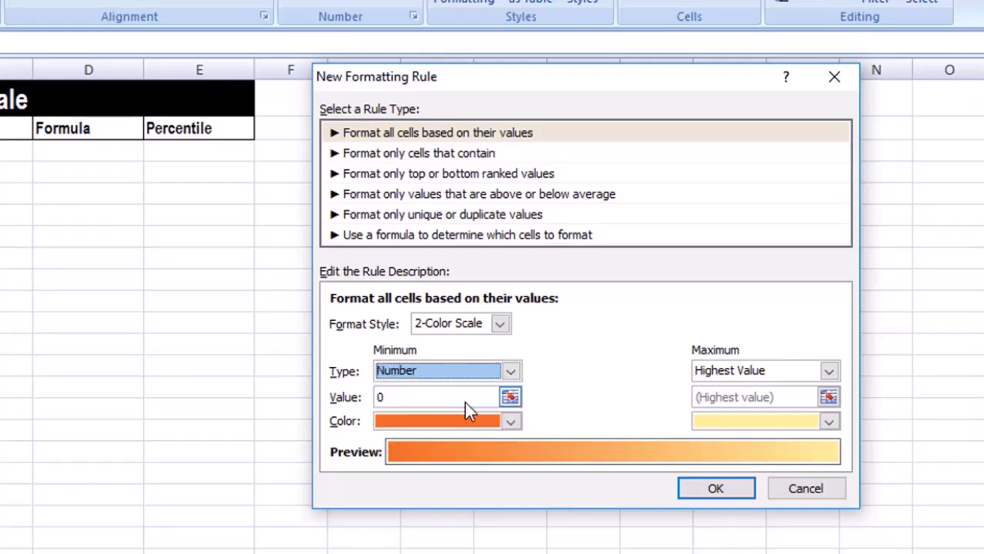
pyautogui.click(431, 398)
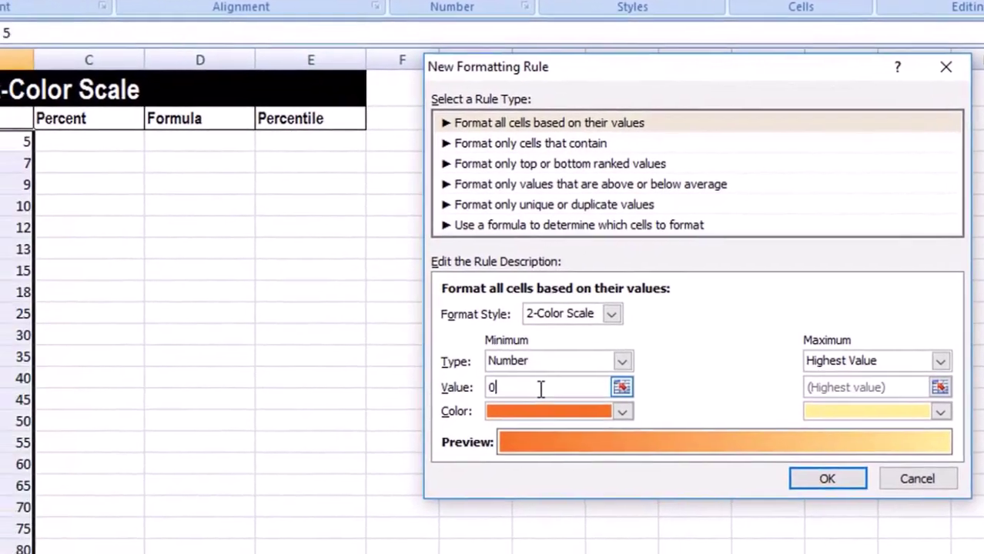
pyautogui.press('BackSpace')
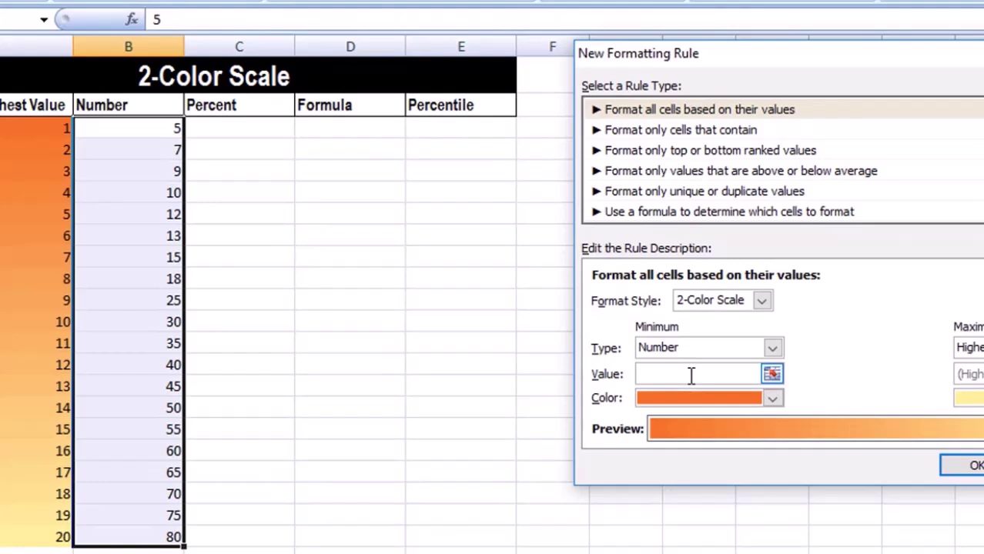
pyautogui.write('9')
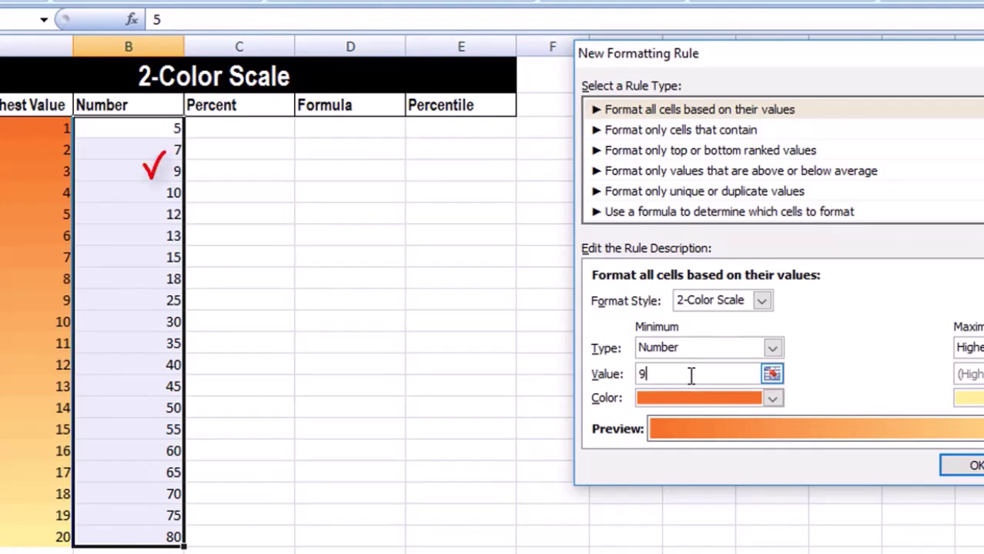
pyautogui.click(773, 398)
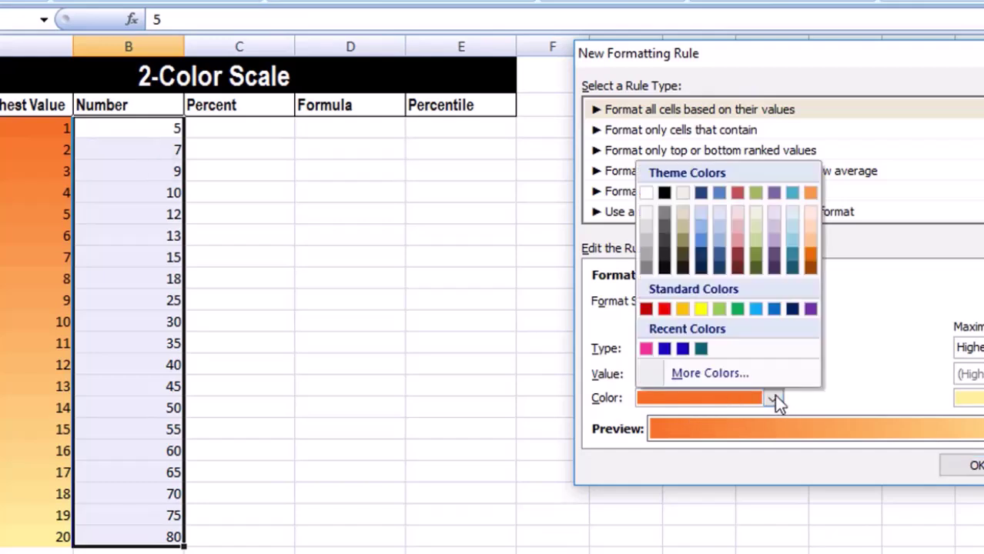
pyautogui.click(682, 309)
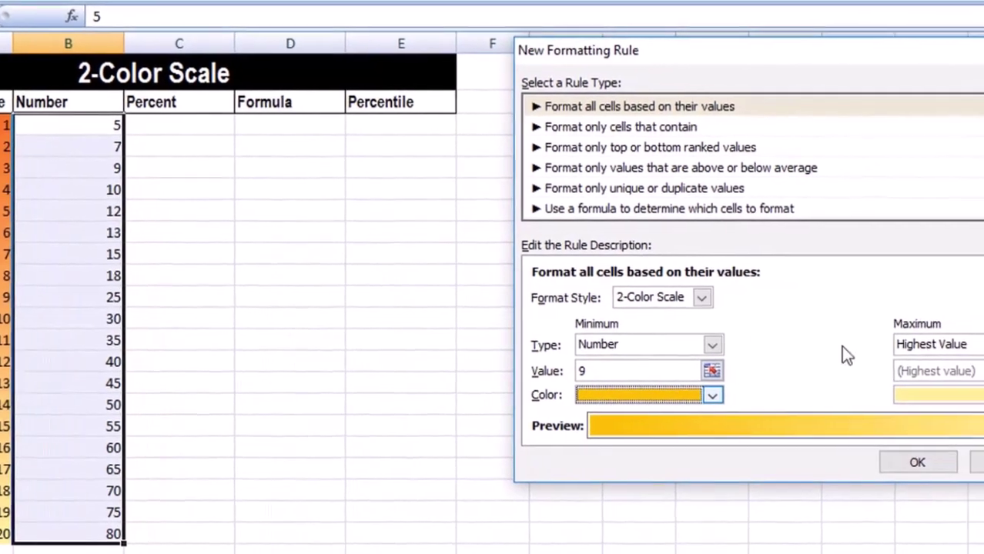
# Set the rule's maximum to type Number with a value of 65.
pyautogui.click(974, 344)
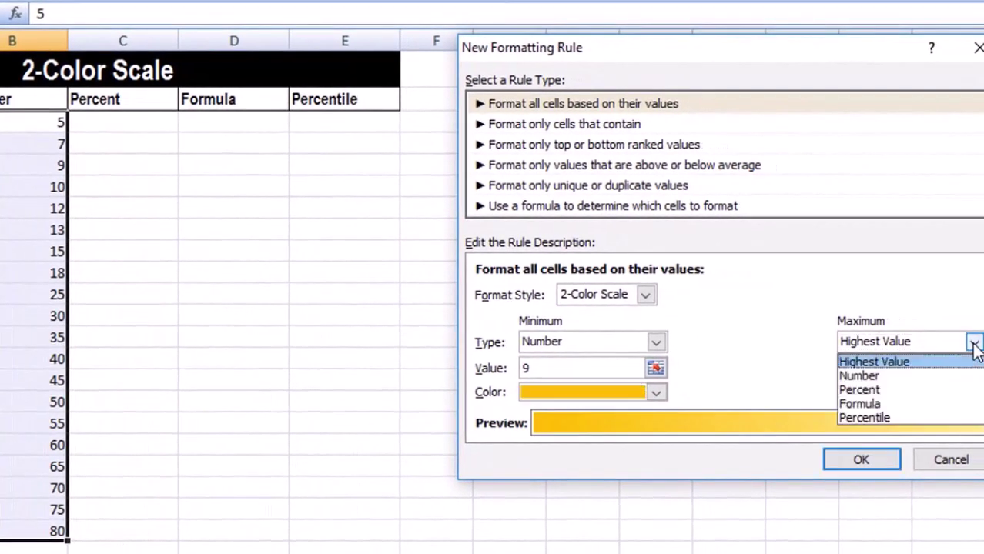
pyautogui.click(915, 375)
pyautogui.click(906, 369)
pyautogui.press('BackSpace')
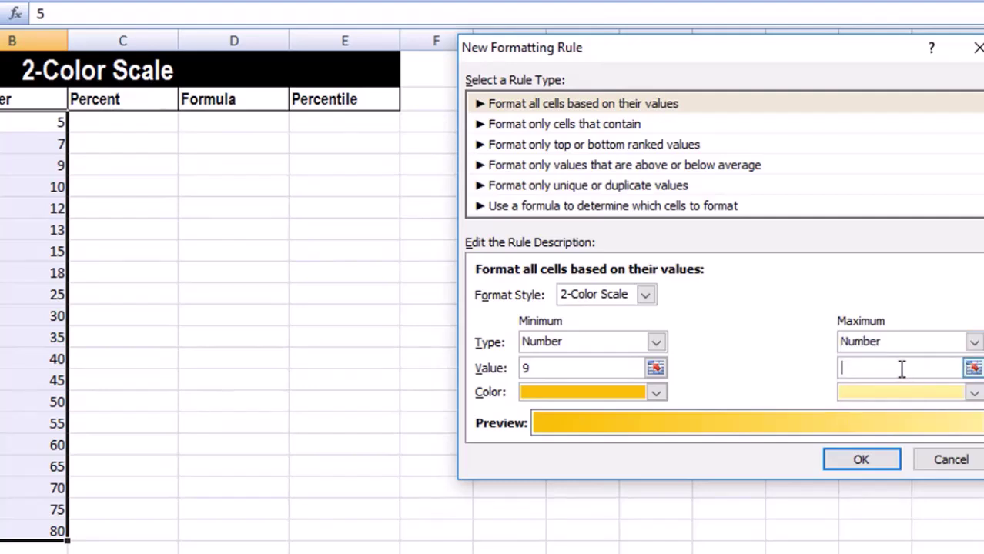
pyautogui.write('65')
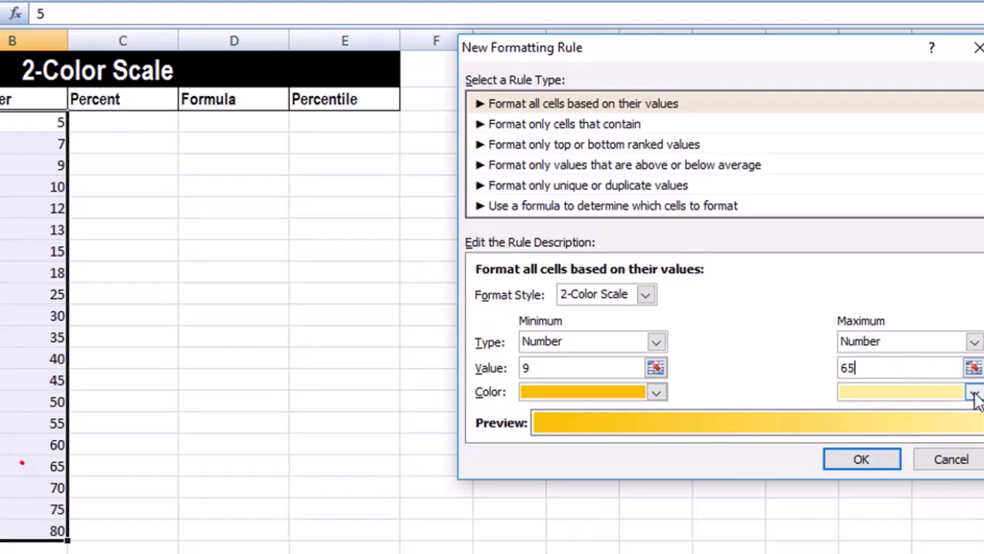
# Choose a dark pink from the standard color palette for the maximum and apply the rule to the Number column.
pyautogui.click(973, 394)
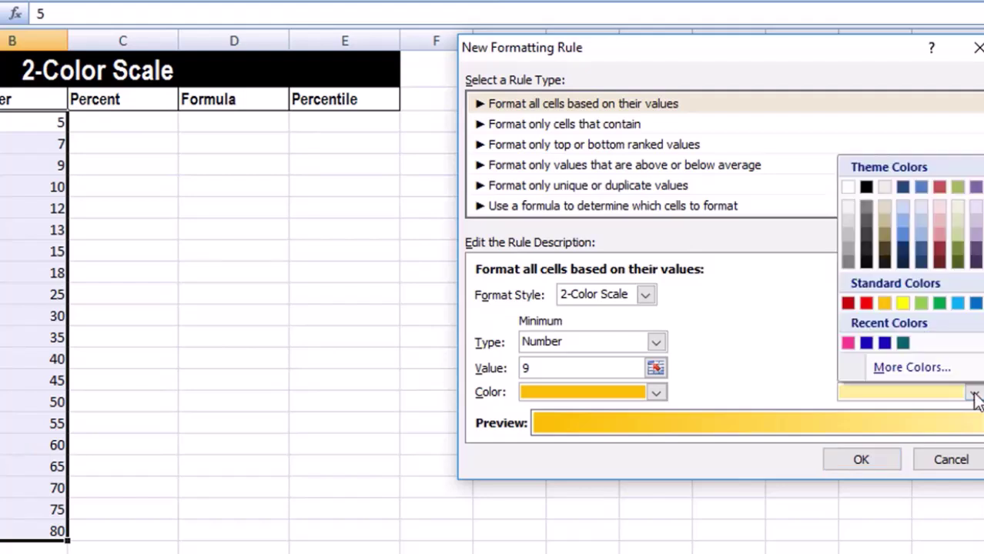
pyautogui.click(936, 366)
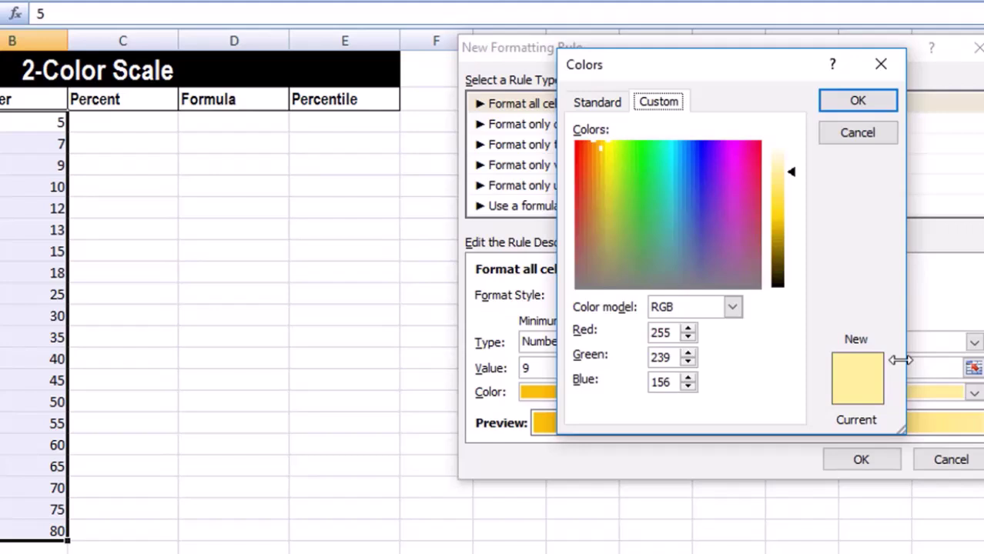
pyautogui.click(611, 102)
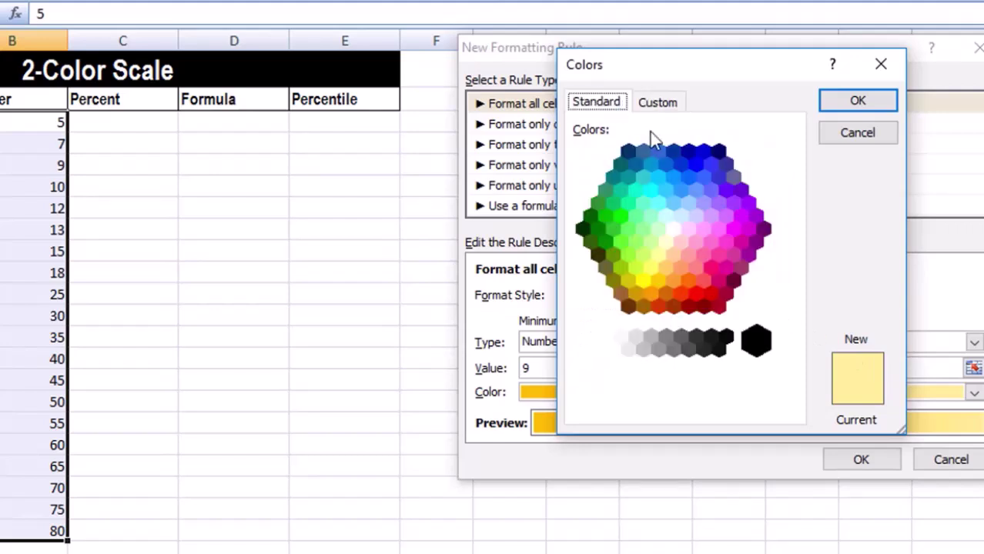
pyautogui.click(720, 255)
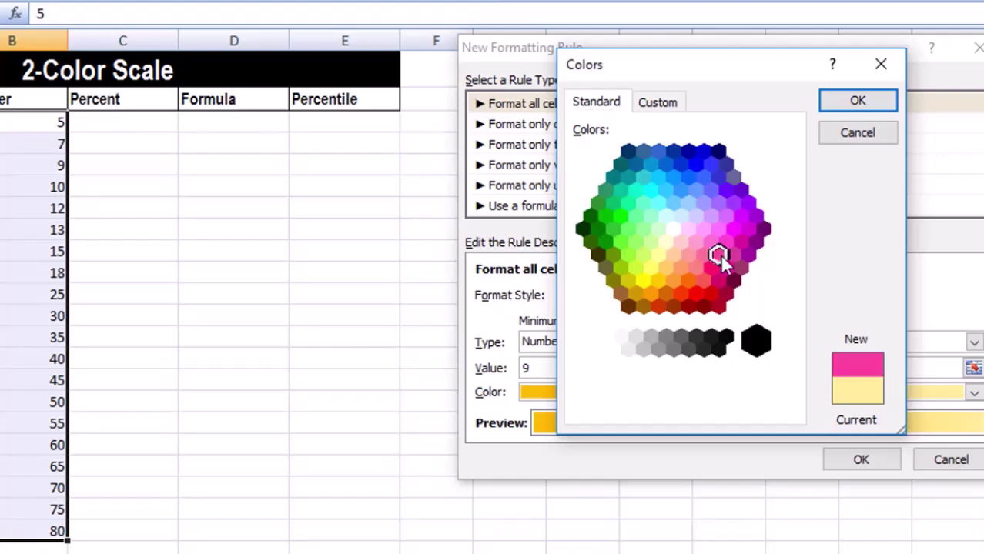
pyautogui.click(856, 103)
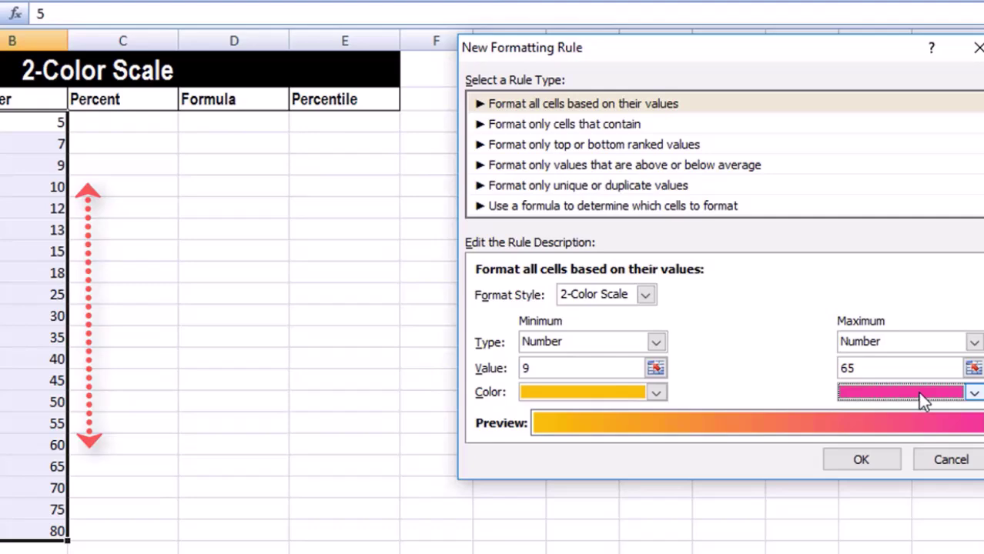
pyautogui.click(874, 460)
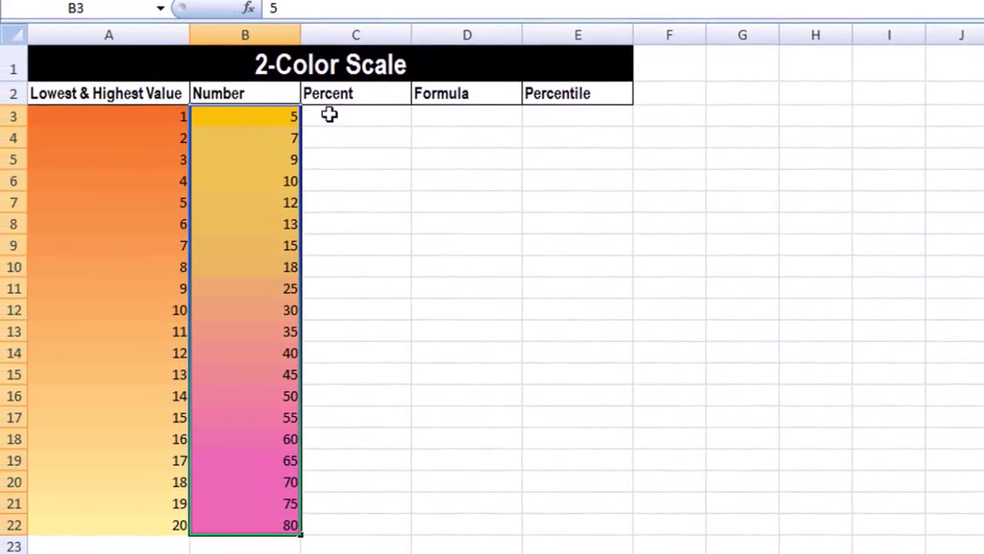
pyautogui.click(300, 115)
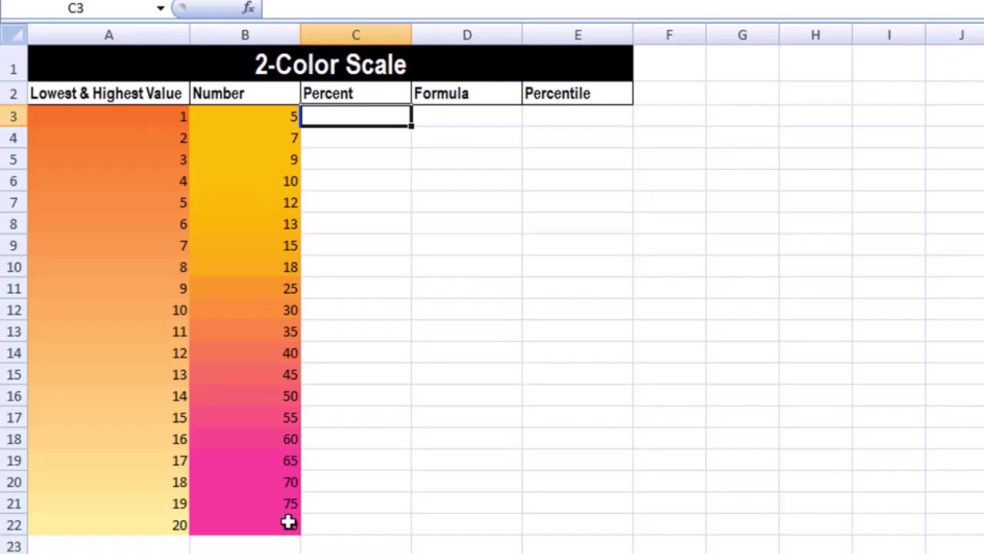
pyautogui.moveTo(258, 462); pyautogui.dragTo(259, 509)
pyautogui.moveTo(248, 464); pyautogui.dragTo(253, 546)
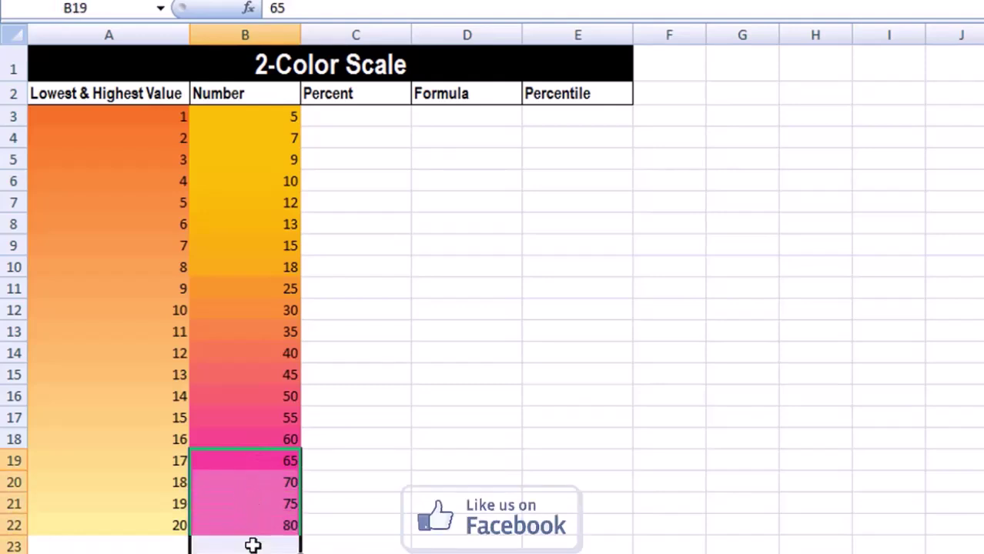
# Create a 2-Color Scale formatting rule for C3:C22 with its minimum set to type Percent and value 20.
pyautogui.click(354, 117)
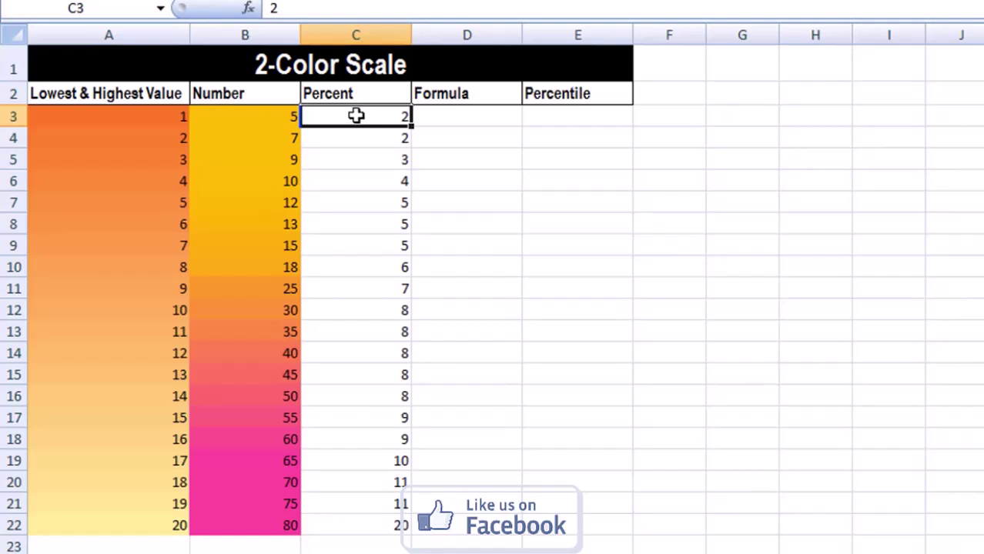
pyautogui.moveTo(355, 117); pyautogui.dragTo(392, 514)
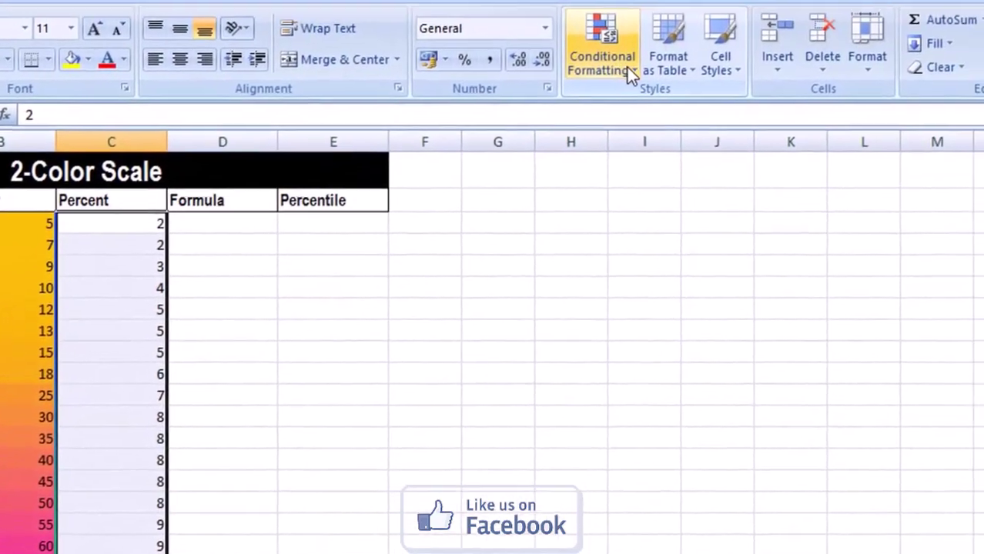
pyautogui.click(626, 67)
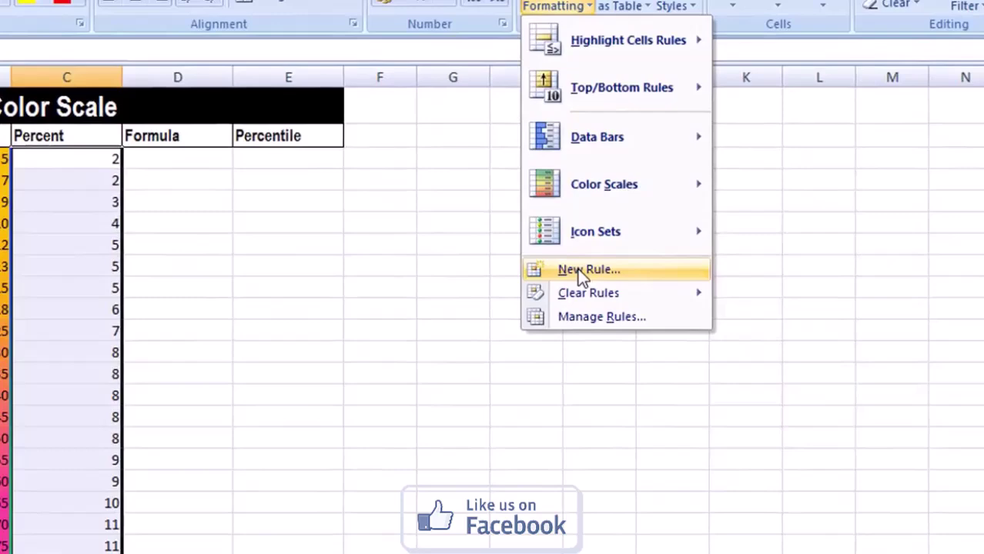
pyautogui.click(577, 269)
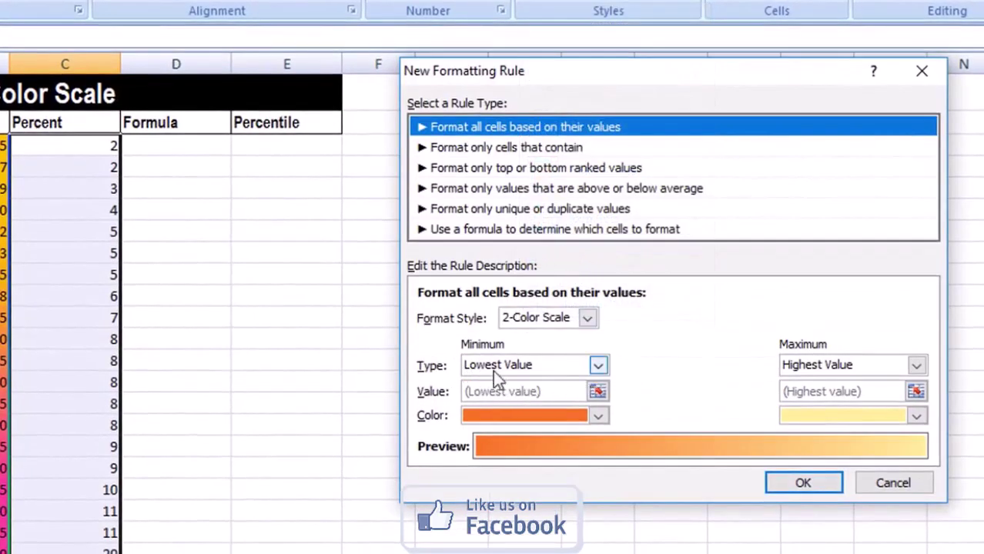
pyautogui.click(599, 367)
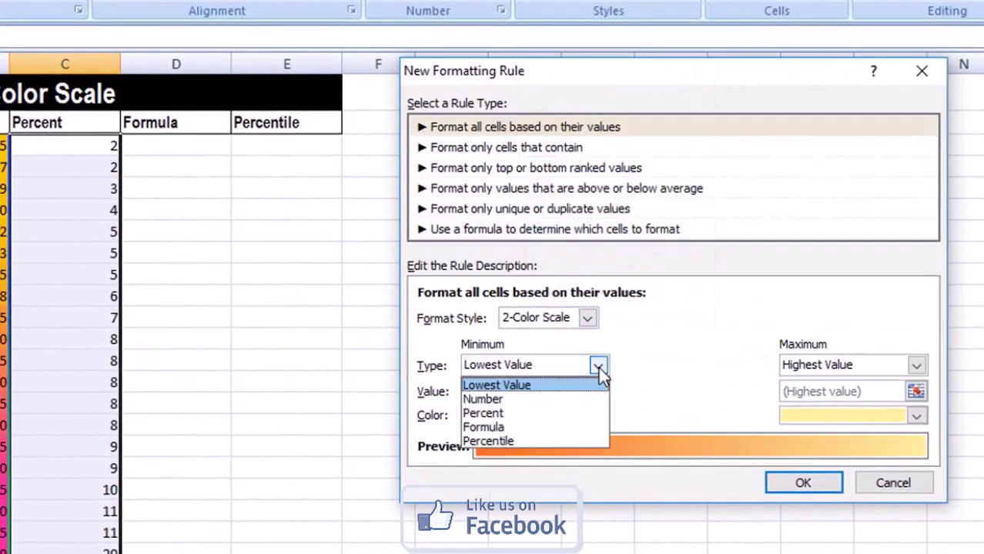
pyautogui.click(521, 413)
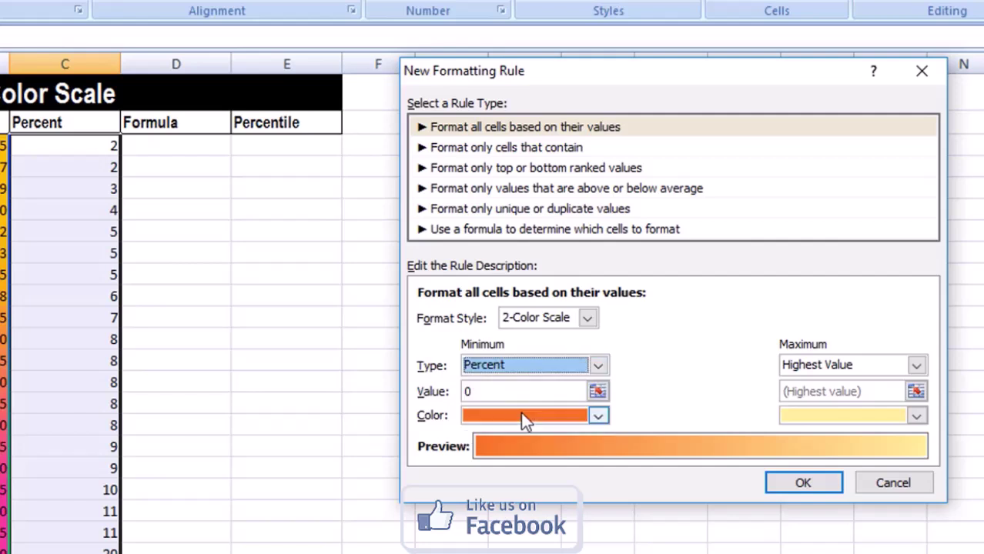
pyautogui.click(478, 391)
pyautogui.press('BackSpace')
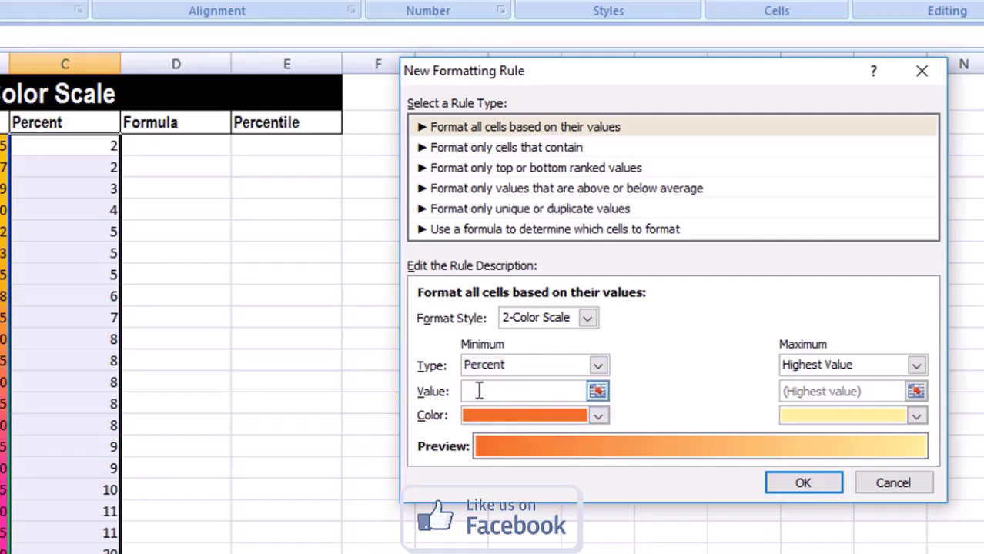
pyautogui.write('20')
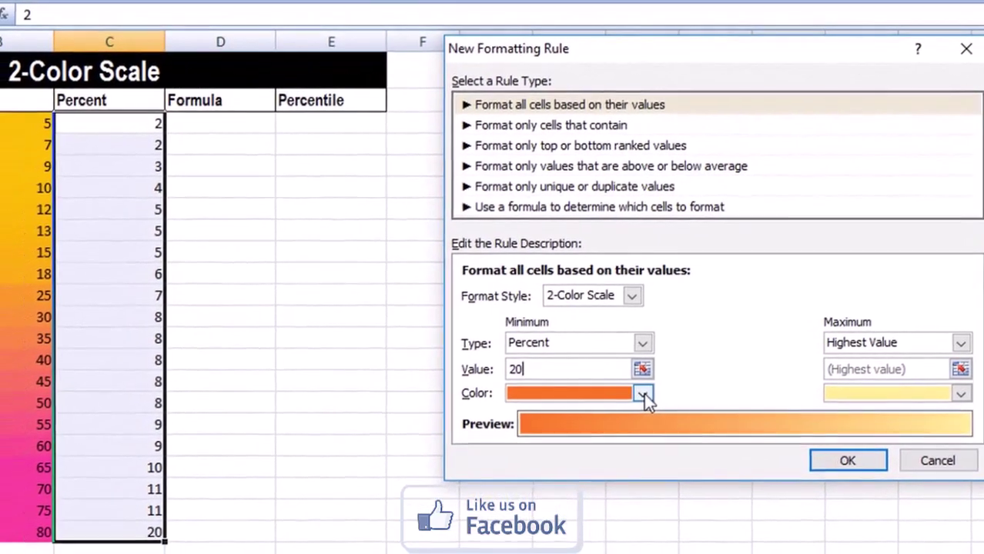
# Set the rule's maximum to type Percent with a value of 80.
pyautogui.click(965, 345)
pyautogui.click(905, 389)
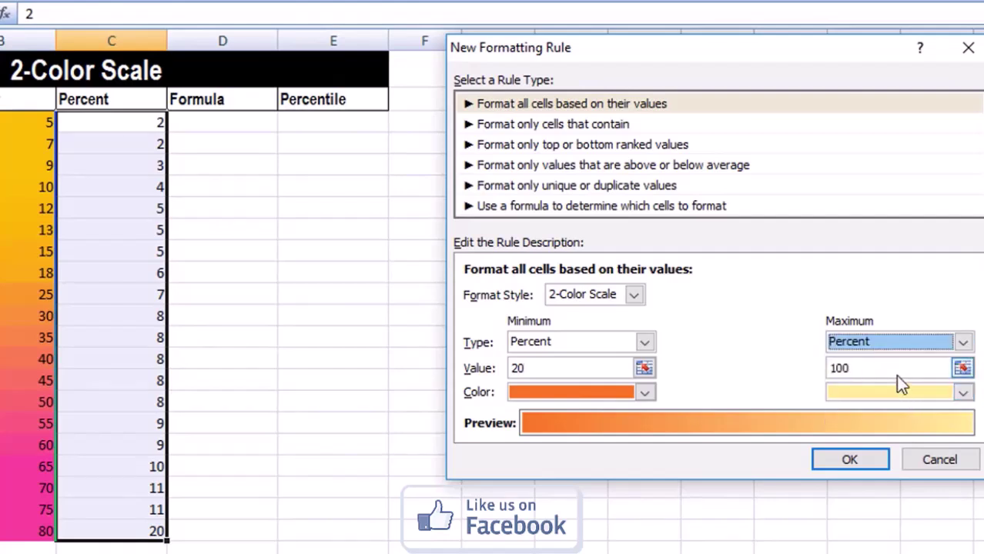
pyautogui.click(889, 369)
pyautogui.press('BackSpace')
pyautogui.press('BackSpace')
pyautogui.press('BackSpace')
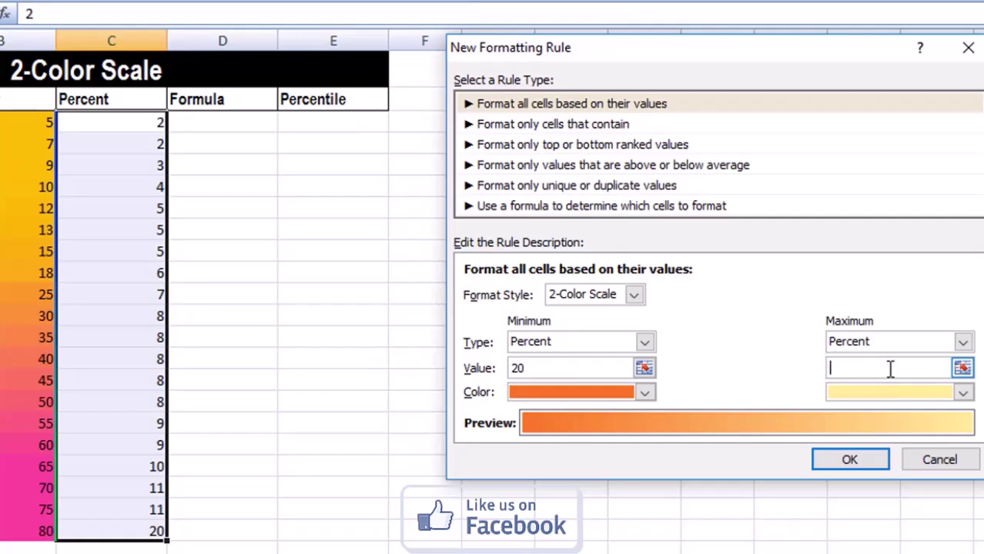
pyautogui.write('80')
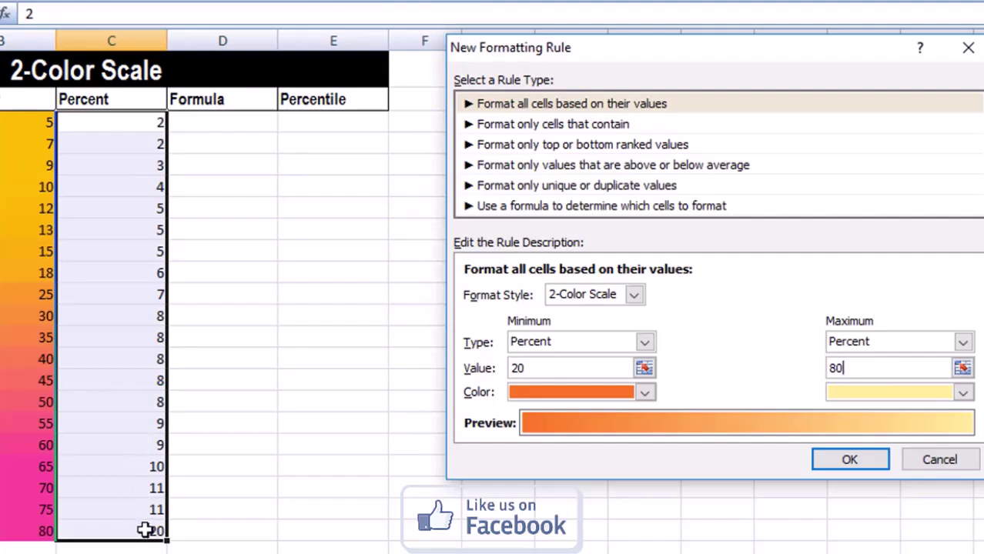
# Choose standard yellow as the maximum color and apply the rule to the Percent column.
pyautogui.click(963, 393)
pyautogui.click(892, 302)
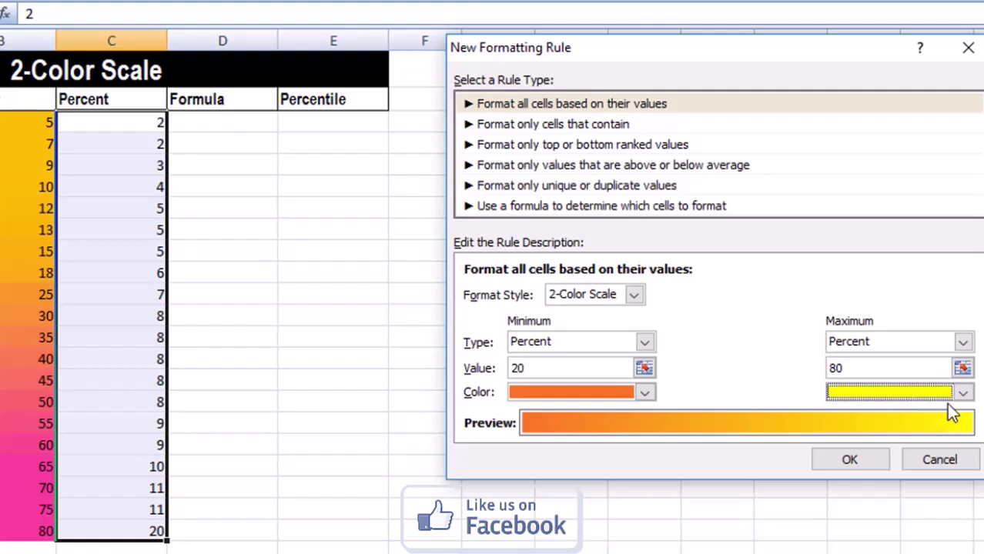
pyautogui.click(849, 461)
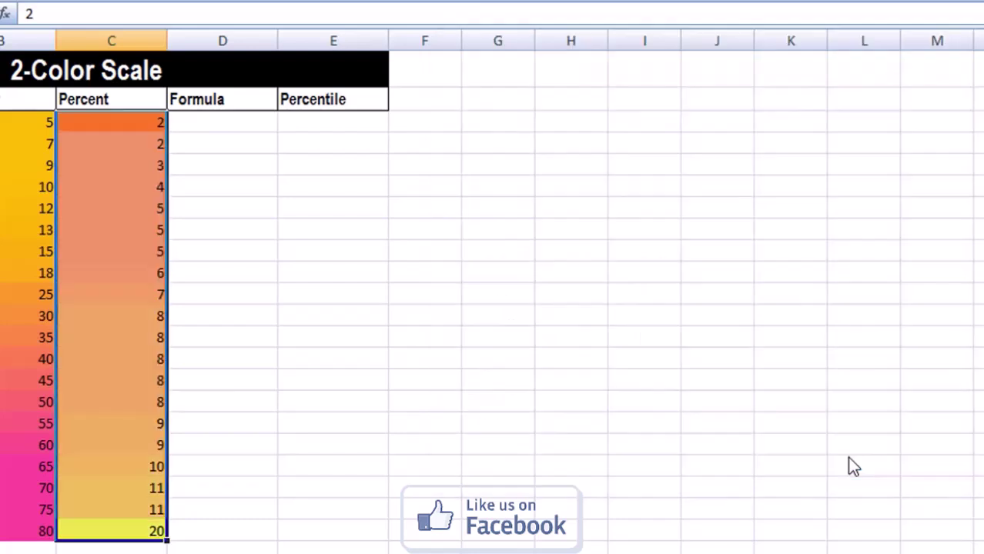
pyautogui.moveTo(154, 124); pyautogui.dragTo(151, 177)
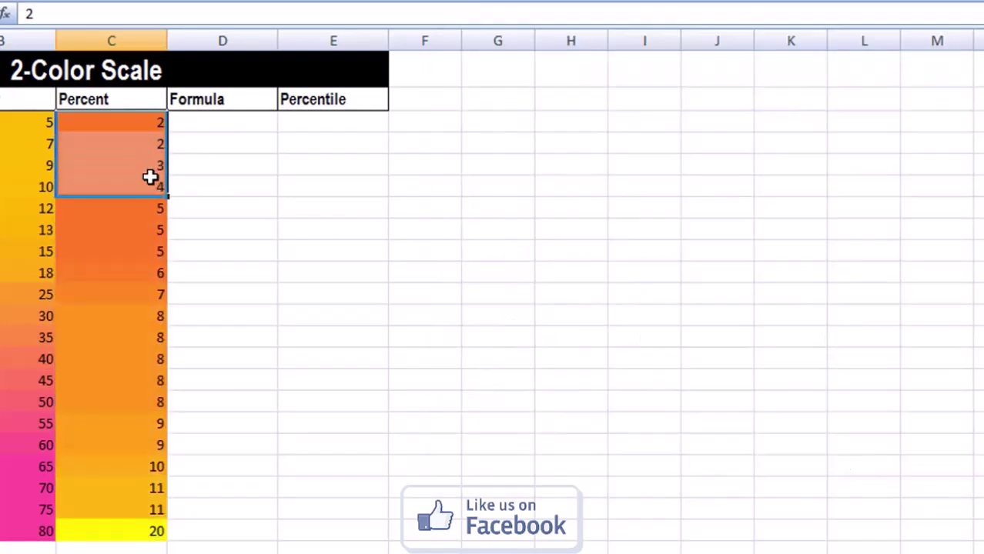
pyautogui.click(213, 124)
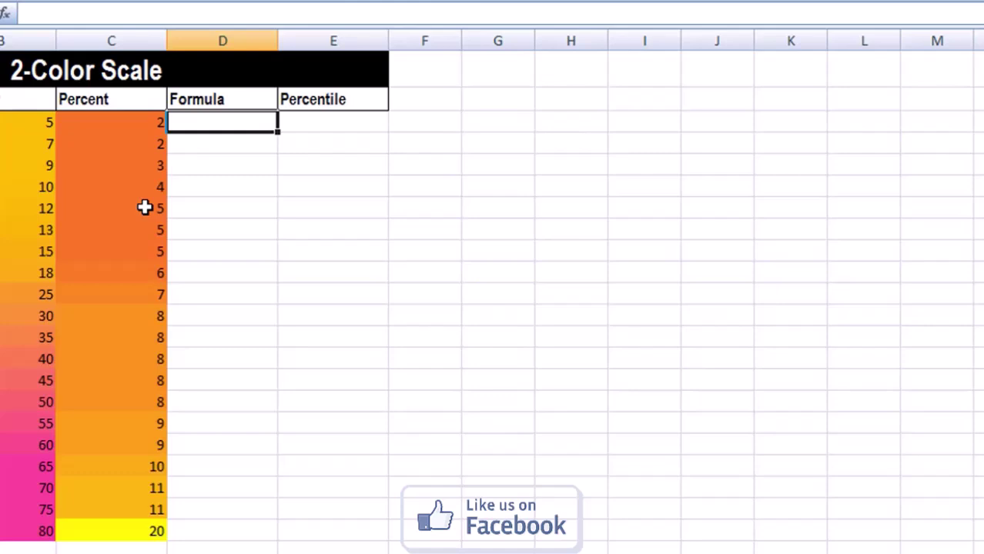
pyautogui.click(128, 533)
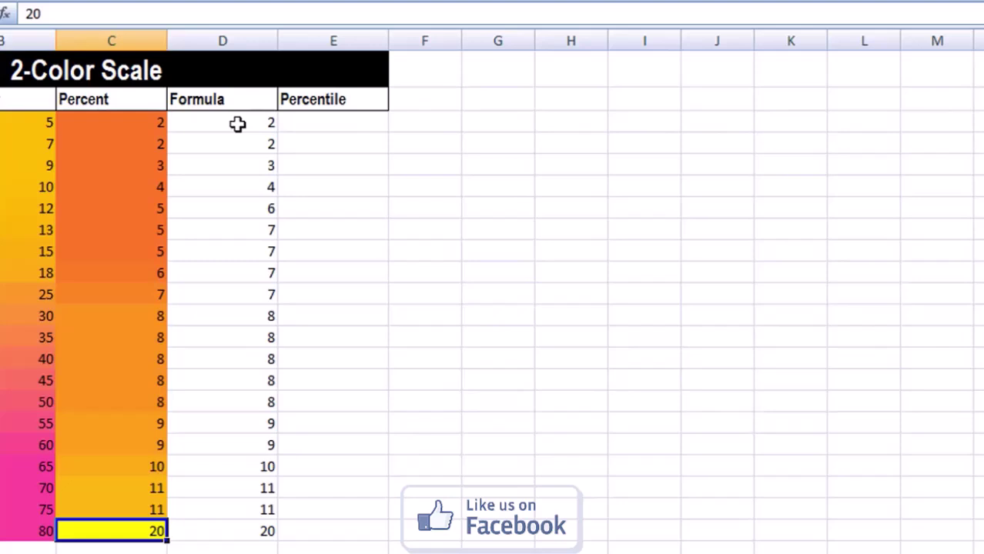
# Create a 2-Color Scale rule for D3:D22 with its minimum set to type Formula and value =average($D$3:$D$22)-1.75.
pyautogui.moveTo(237, 124); pyautogui.dragTo(224, 530)
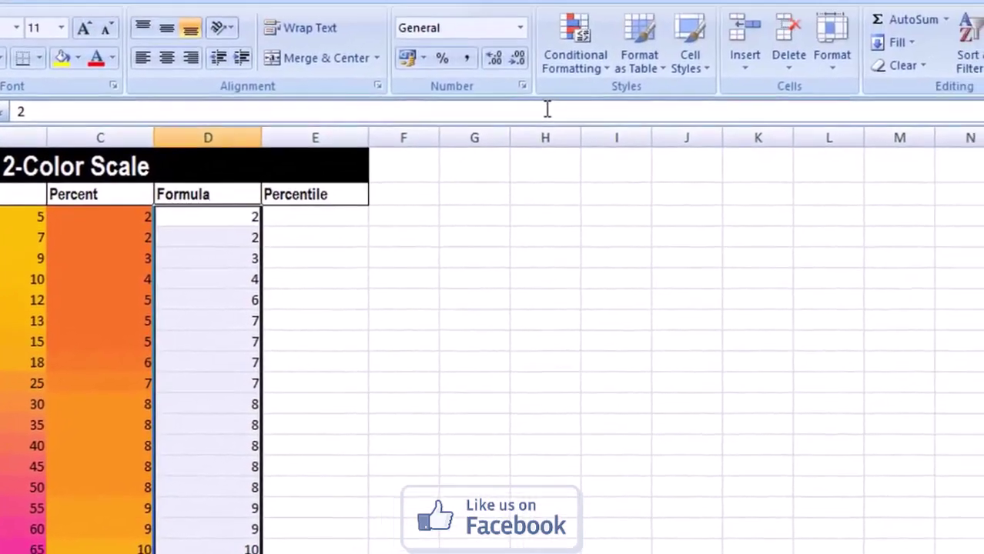
pyautogui.click(604, 73)
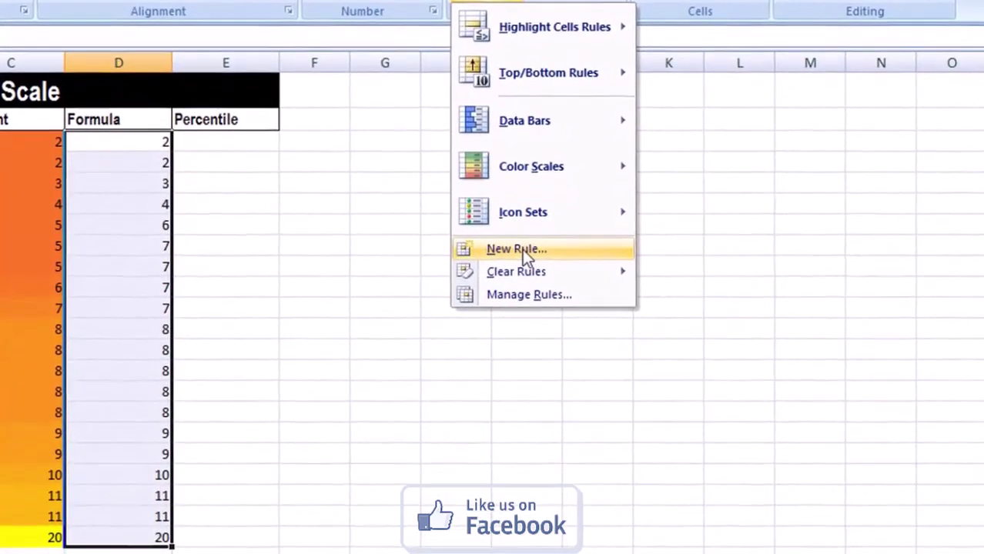
pyautogui.click(534, 371)
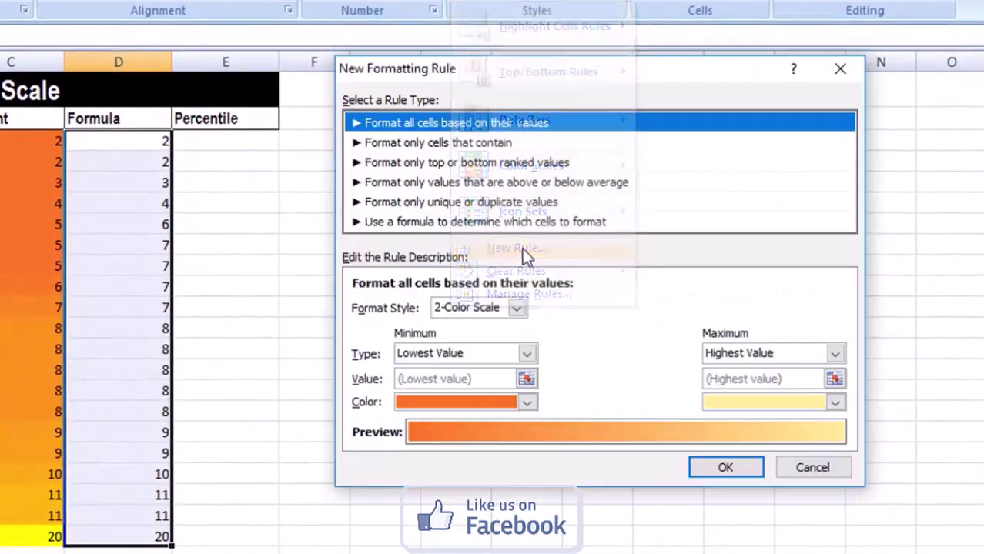
pyautogui.click(527, 356)
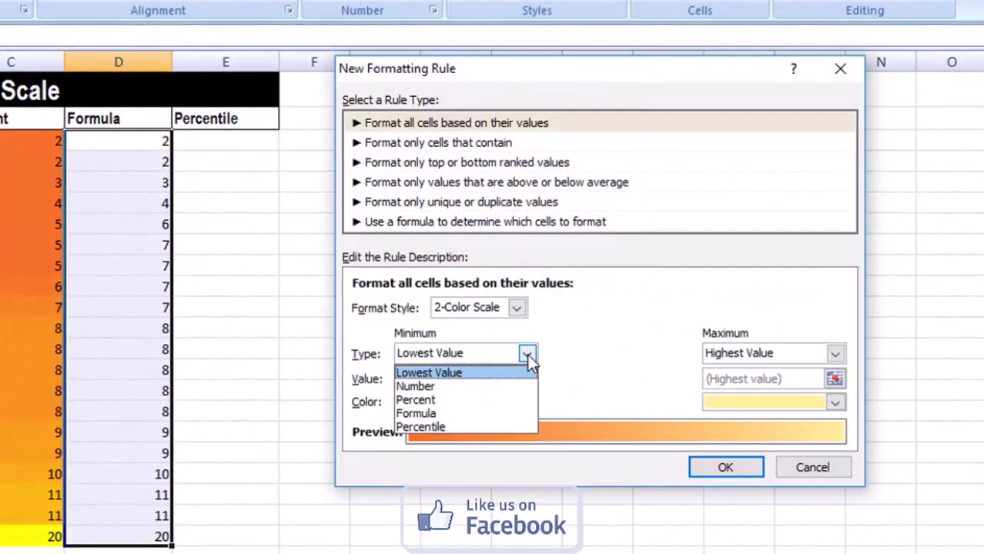
pyautogui.click(469, 413)
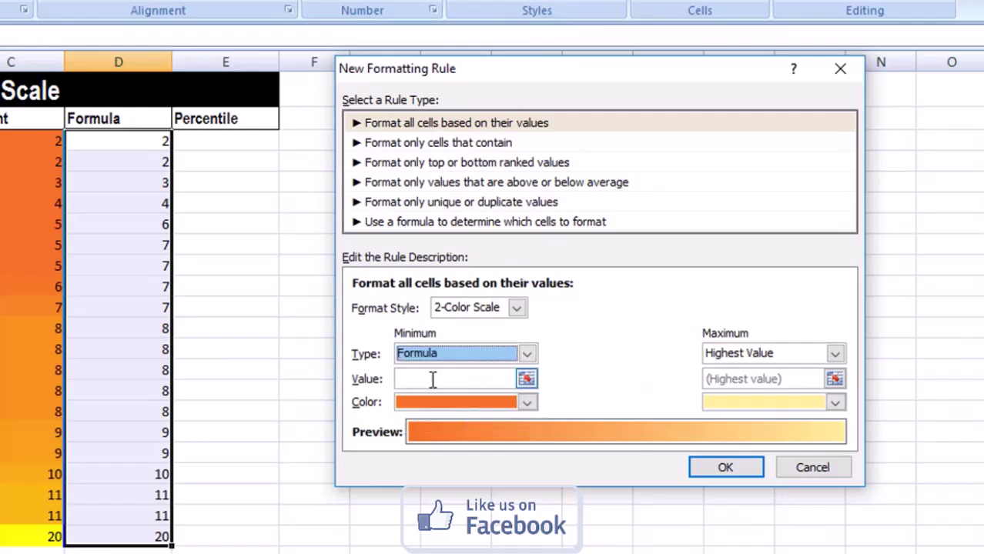
pyautogui.click(433, 379)
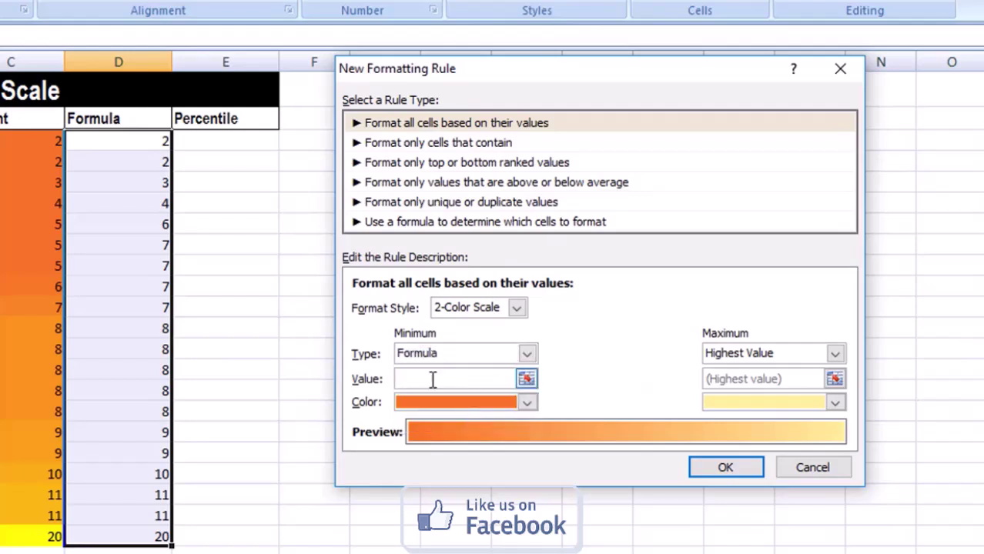
pyautogui.write('=average(')
pyautogui.moveTo(150, 135); pyautogui.dragTo(160, 531)
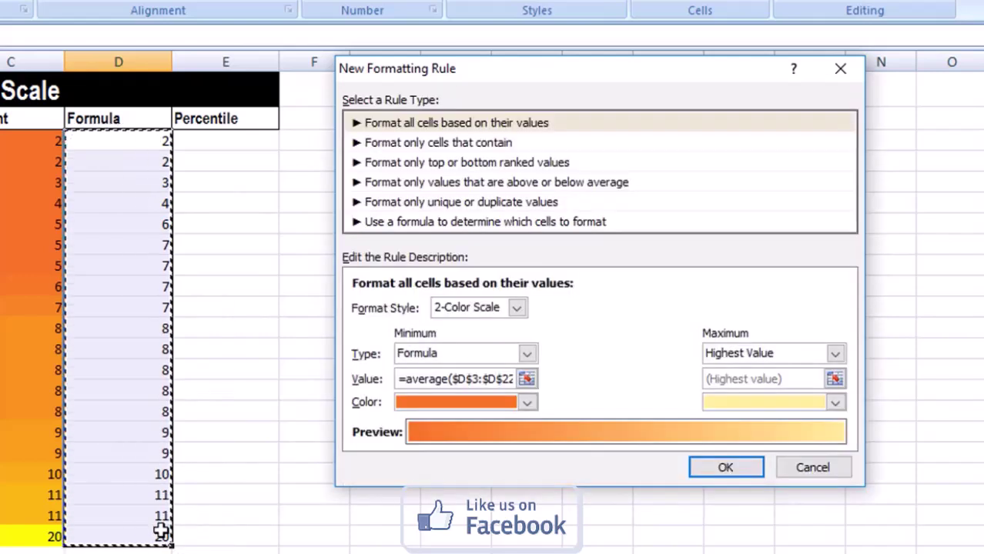
pyautogui.write(')-')
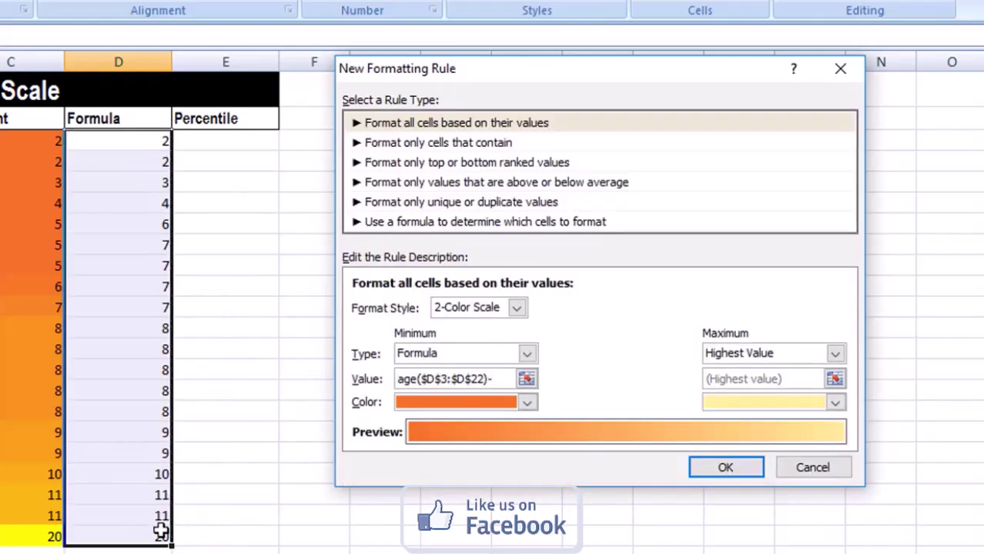
pyautogui.write('1.75')
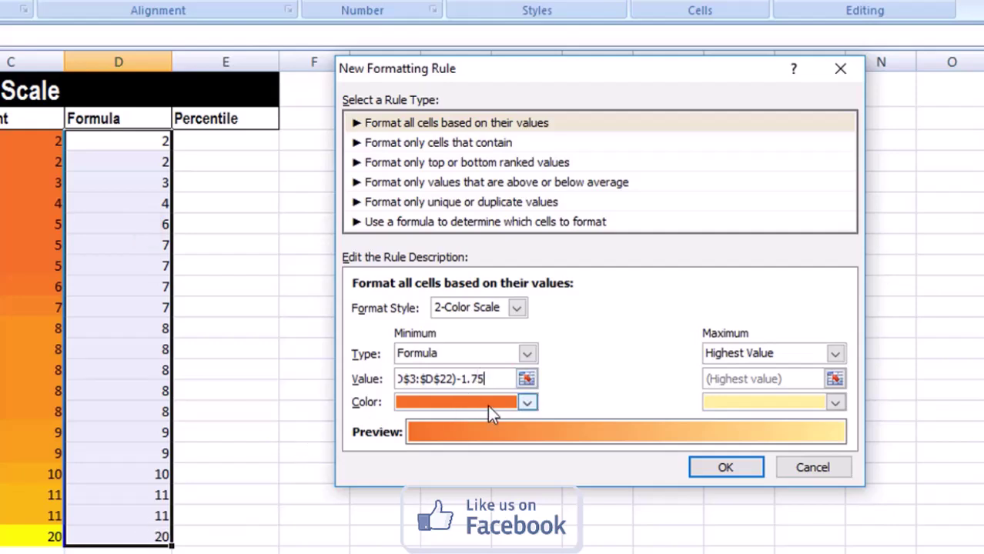
# Set the rule's maximum to type Formula with the value =sum($D$3:$D$22)-140.
pyautogui.click(838, 354)
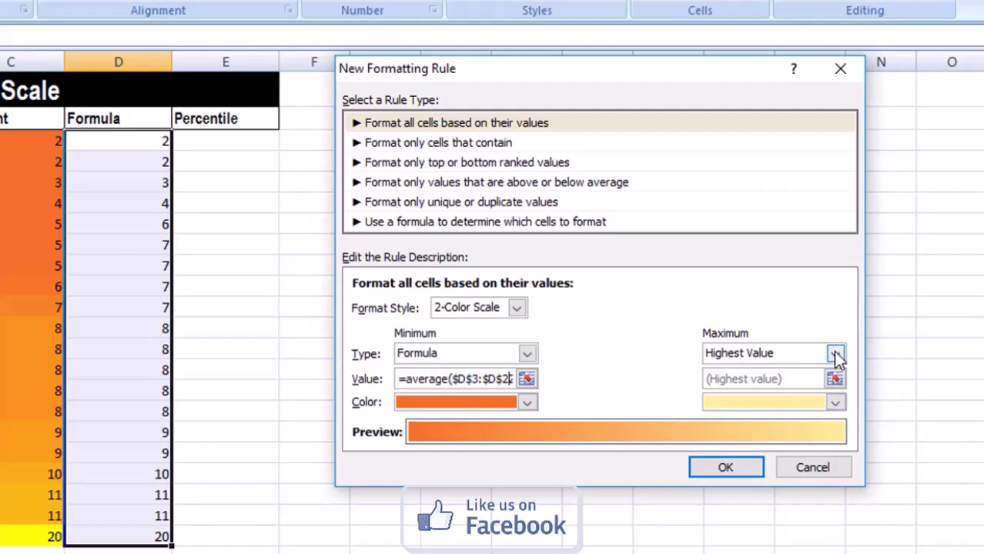
pyautogui.click(835, 354)
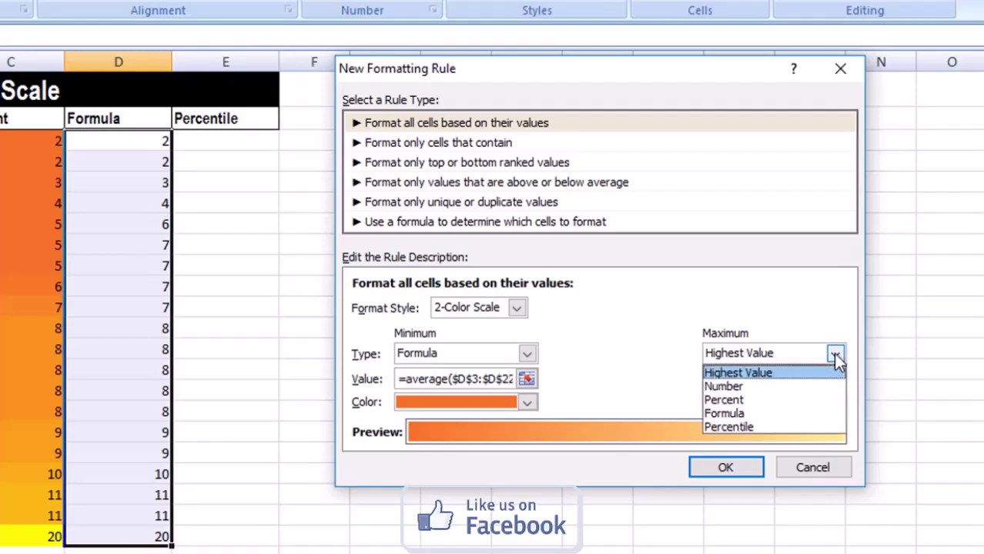
pyautogui.click(776, 414)
pyautogui.click(759, 379)
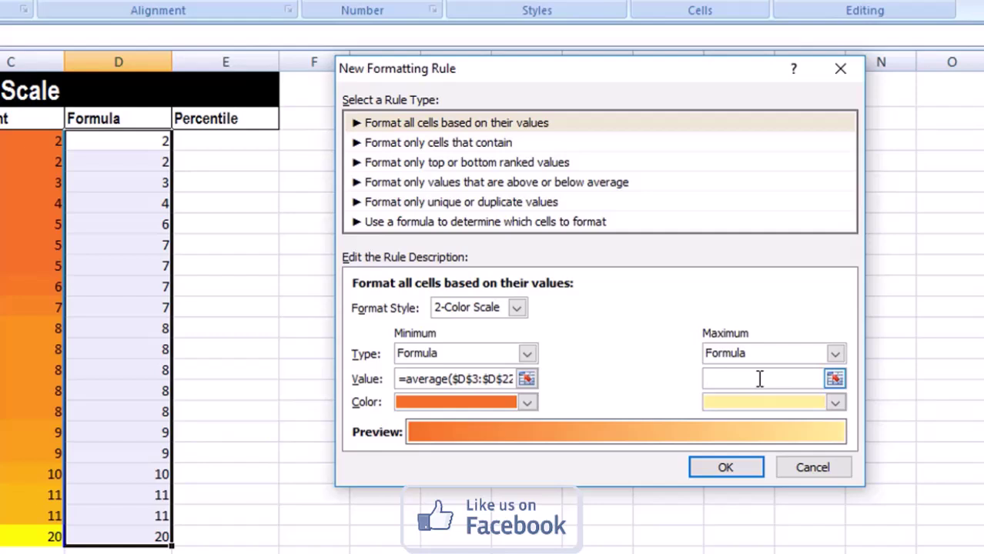
pyautogui.write('=sum(')
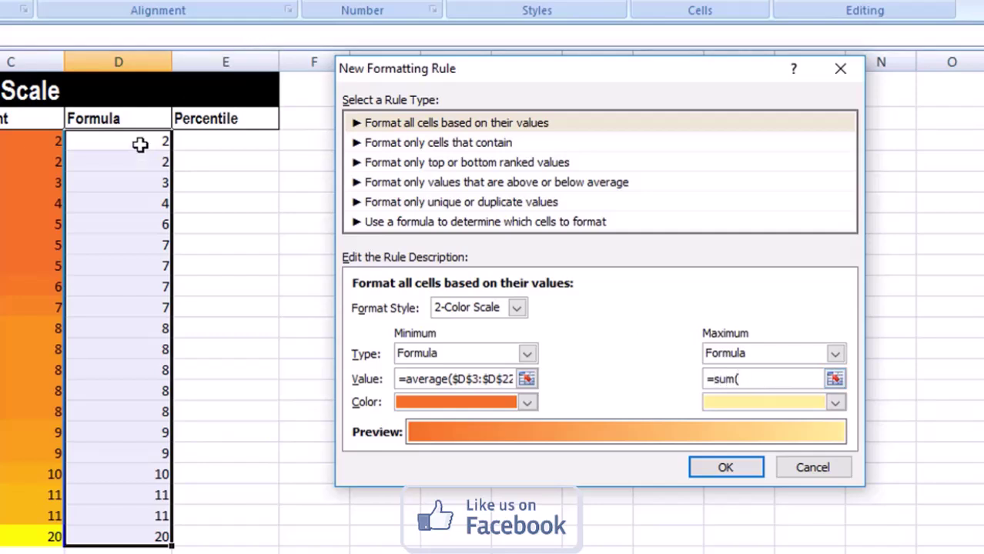
pyautogui.moveTo(138, 142); pyautogui.dragTo(132, 535)
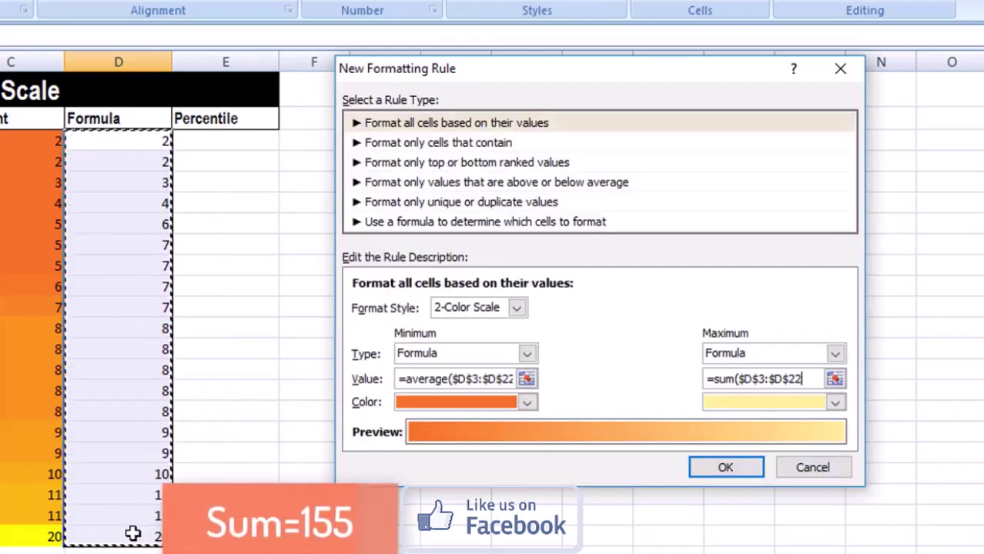
pyautogui.write(')')
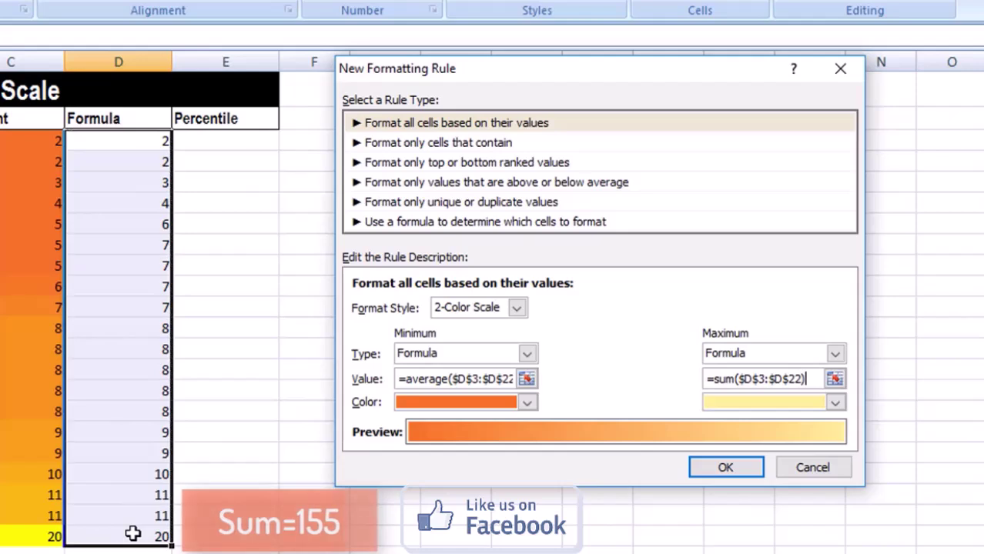
pyautogui.write('-140')
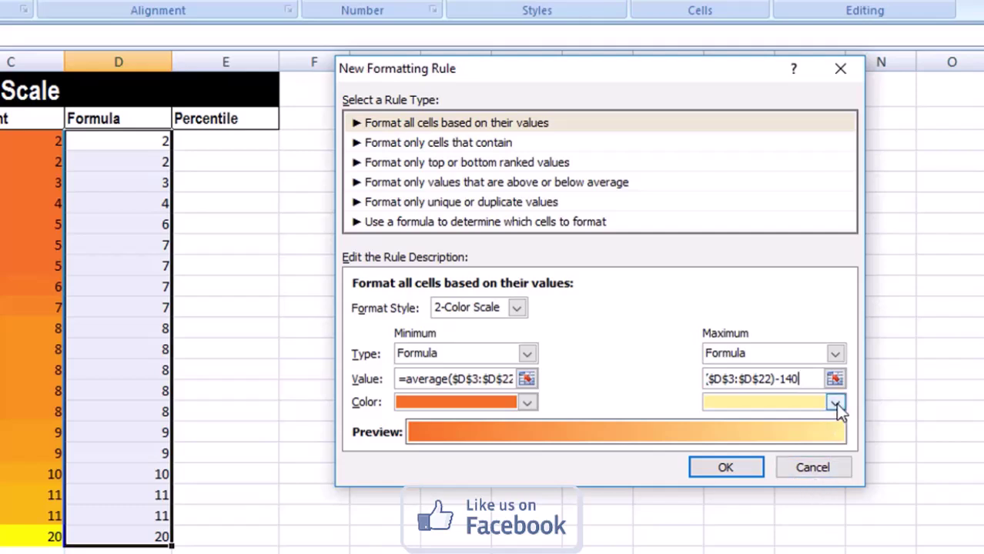
# Choose standard yellow as the minimum color and dark orange as the maximum color, and apply the rule to the Formula column.
pyautogui.click(528, 403)
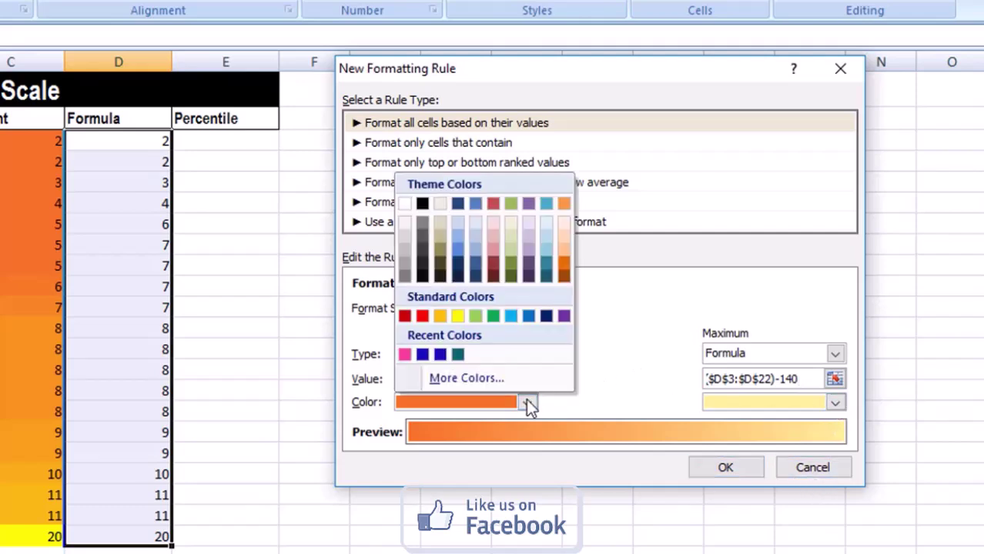
pyautogui.click(458, 316)
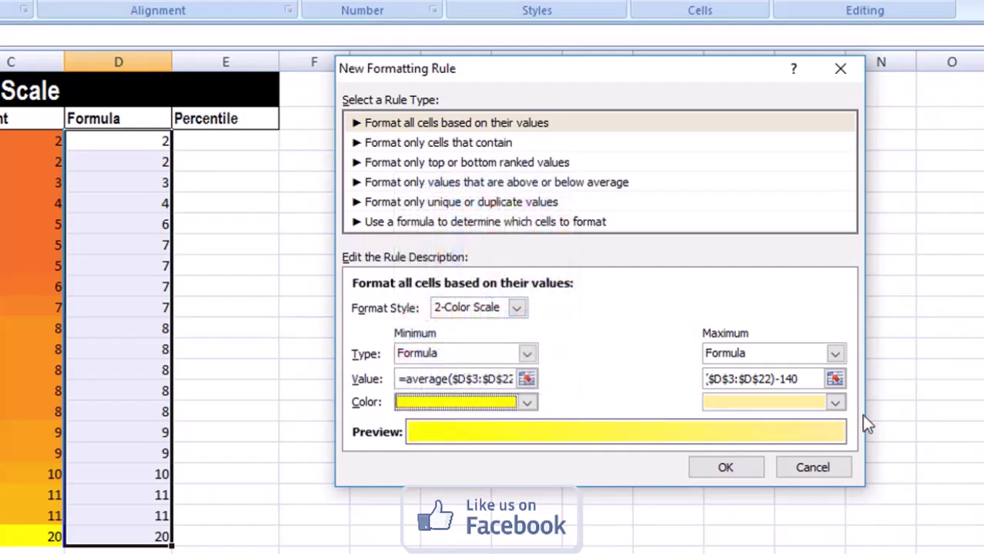
pyautogui.click(836, 405)
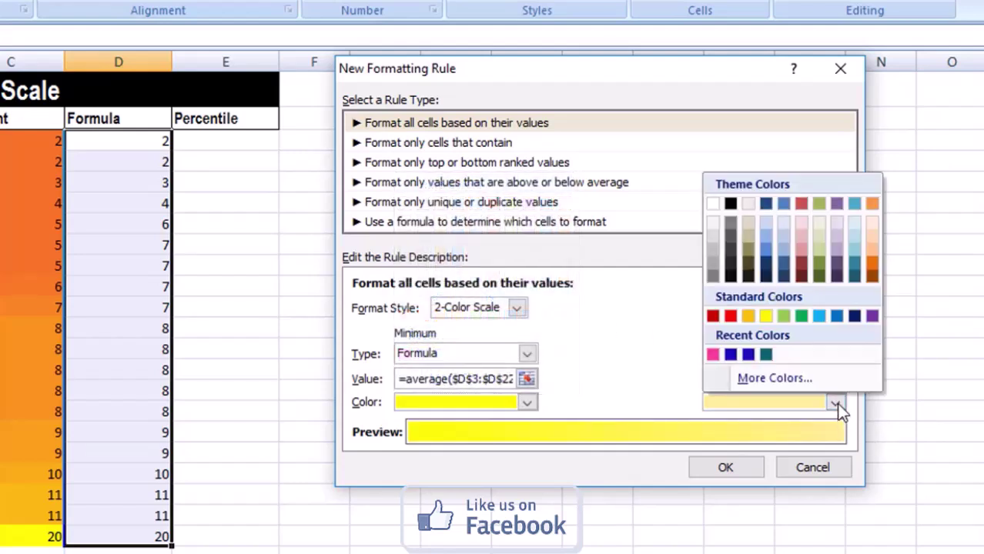
pyautogui.click(870, 264)
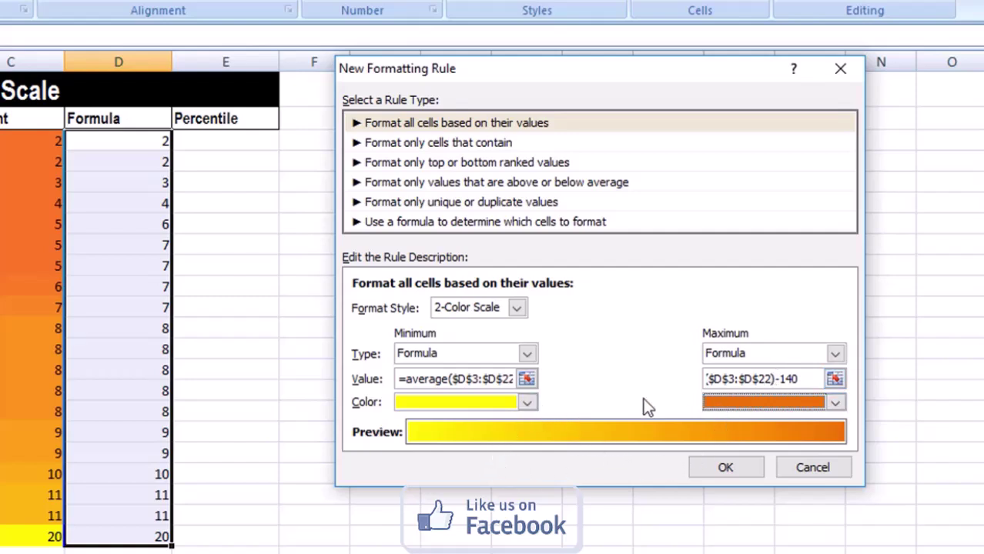
pyautogui.click(729, 468)
pyautogui.moveTo(158, 148); pyautogui.dragTo(169, 223)
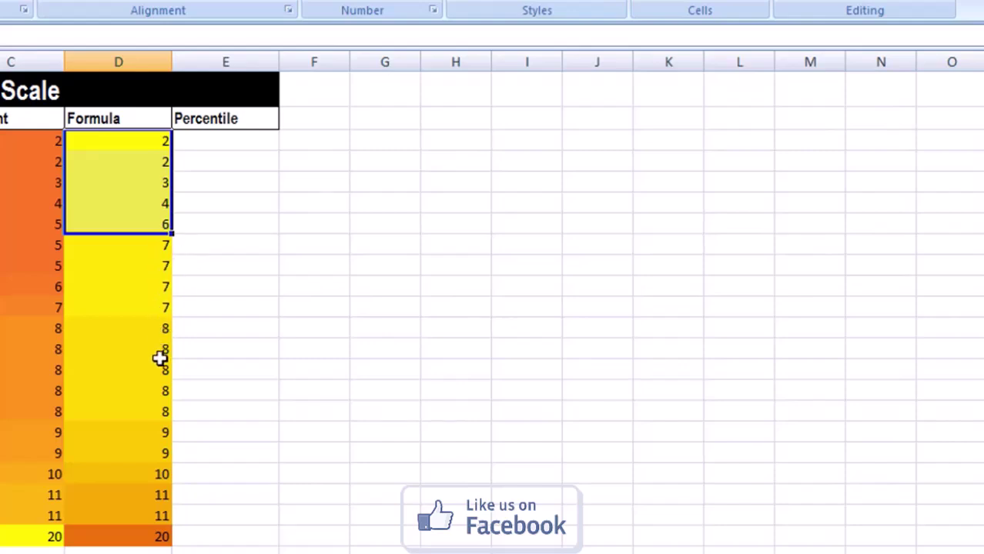
pyautogui.click(139, 538)
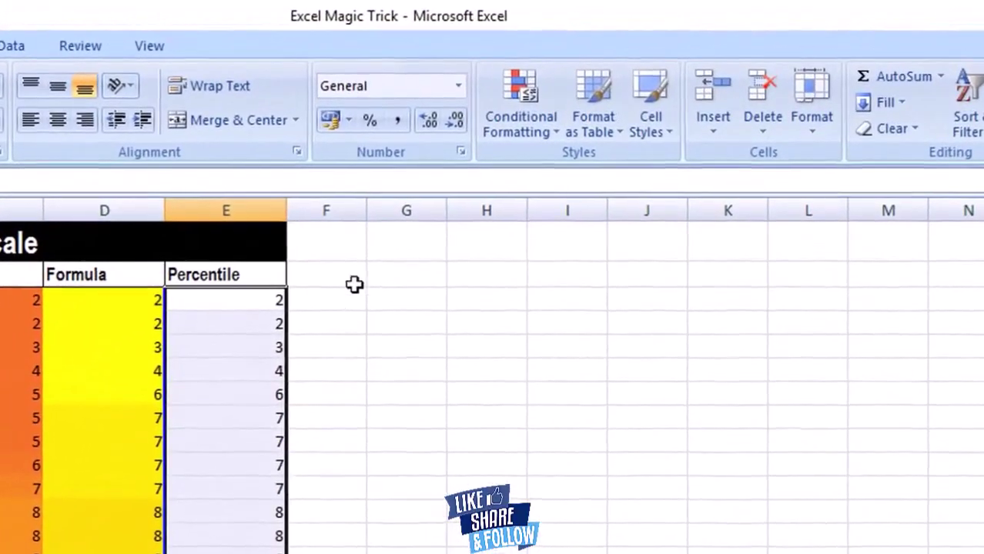
# Create a 2-Color Scale rule for the Percentile column with its minimum set to type Percentile and value 20.
pyautogui.click(555, 129)
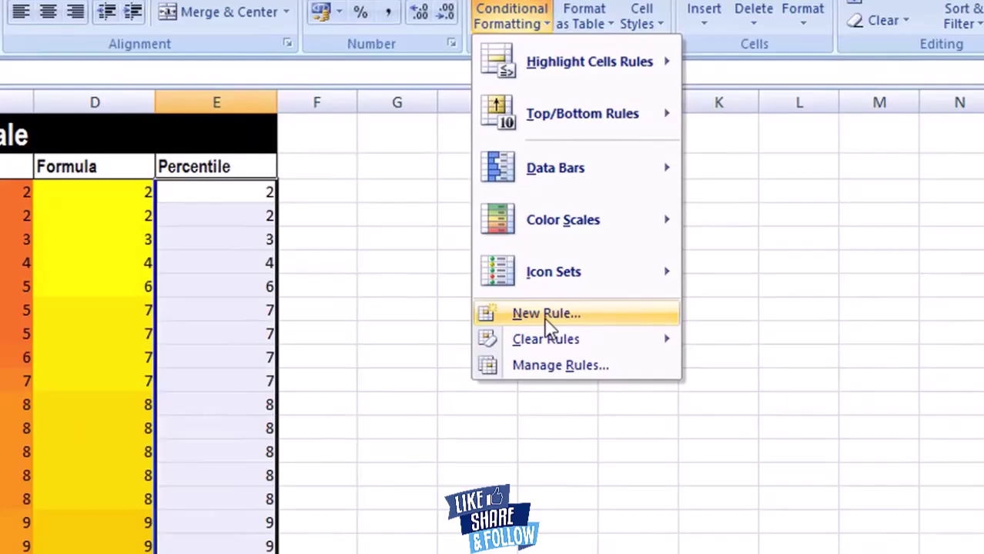
pyautogui.click(570, 382)
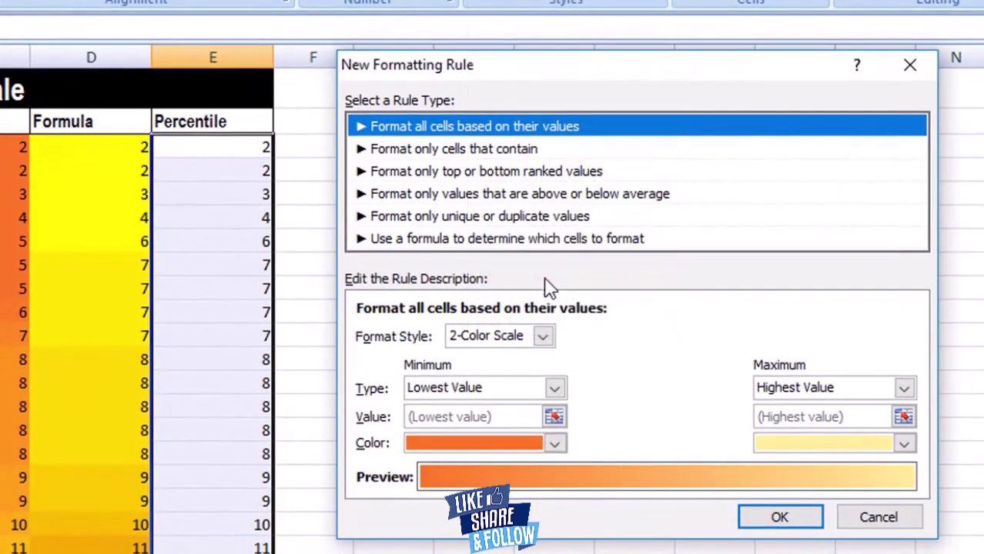
pyautogui.click(556, 390)
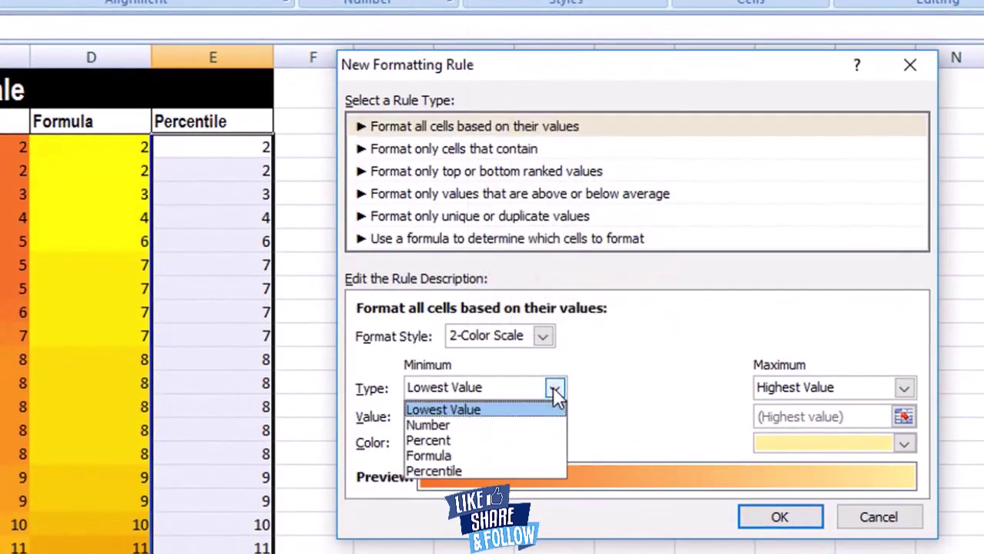
pyautogui.click(476, 469)
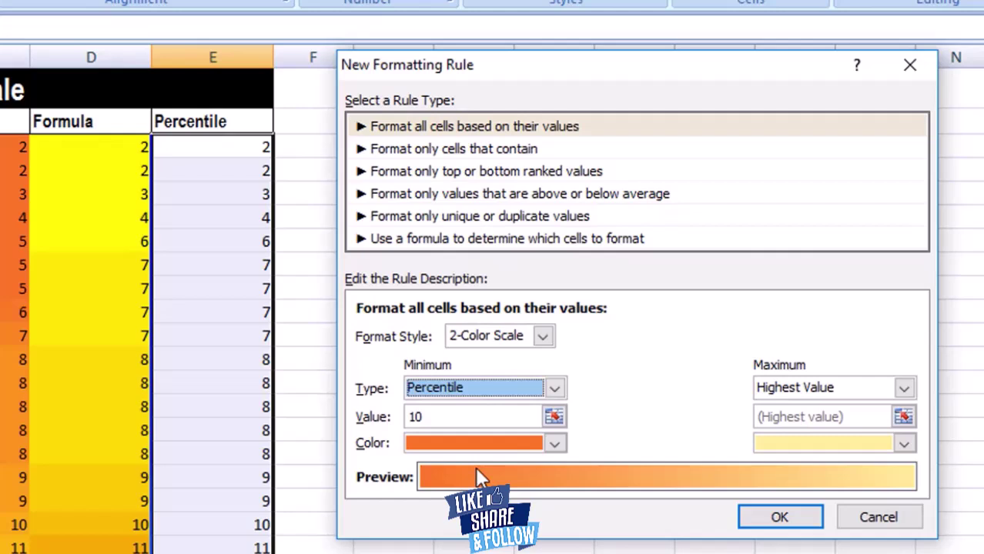
pyautogui.click(452, 418)
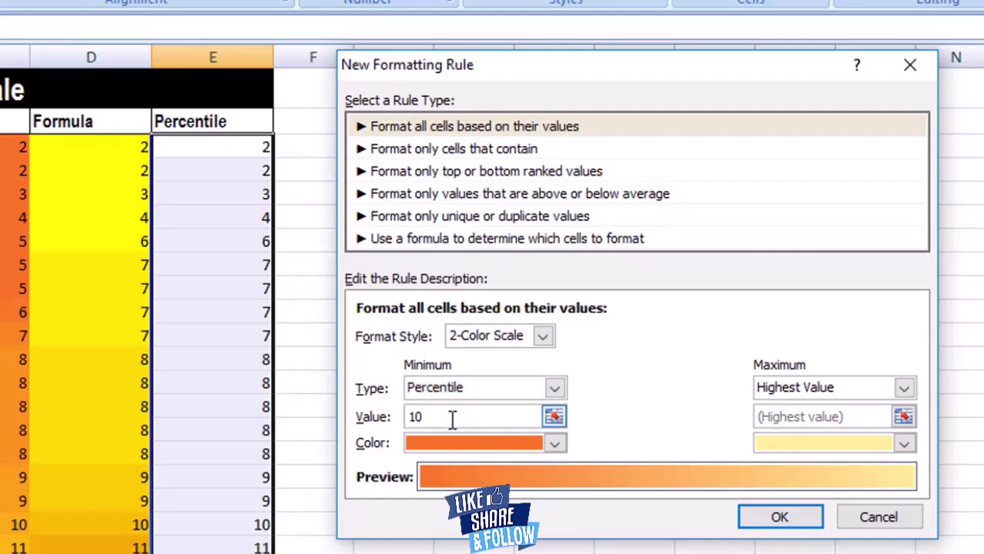
pyautogui.press('BackSpace')
pyautogui.press('BackSpace')
pyautogui.write('20')
# Set the rule's maximum to type Percentile with a value of 80.
pyautogui.click(905, 387)
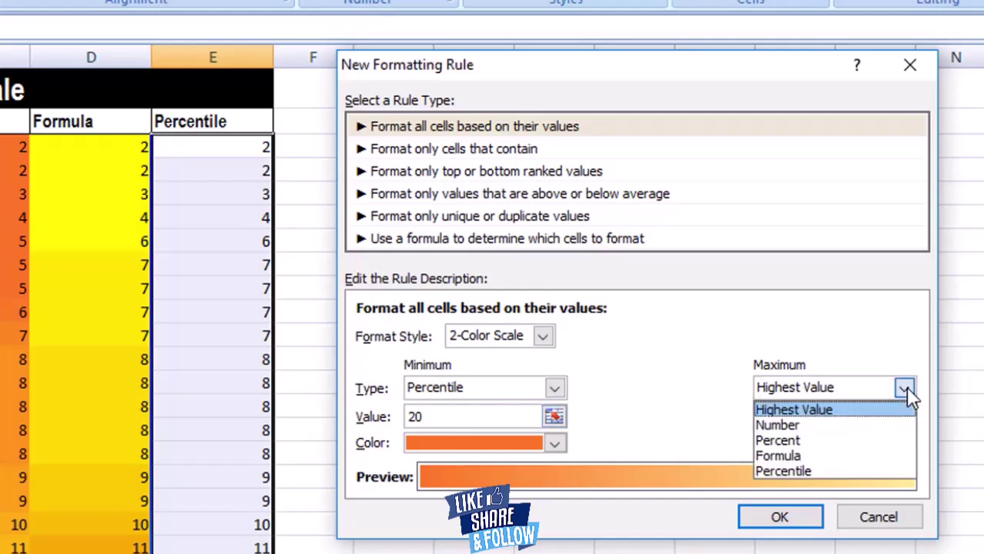
pyautogui.click(815, 468)
pyautogui.click(791, 419)
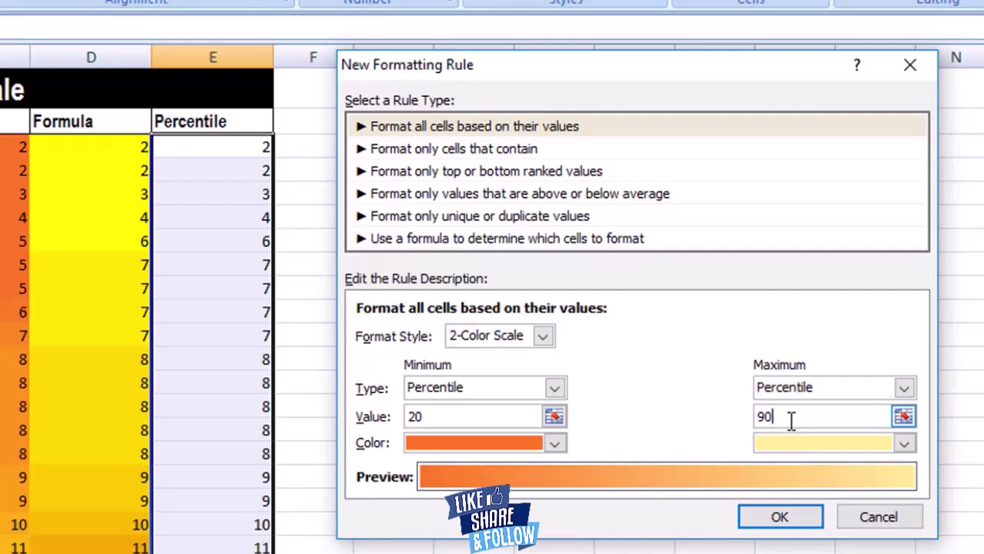
pyautogui.press('BackSpace')
pyautogui.press('BackSpace')
pyautogui.write('80')
# Choose standard yellow as the maximum color and apply the rule to the Percentile column.
pyautogui.click(904, 445)
pyautogui.click(825, 346)
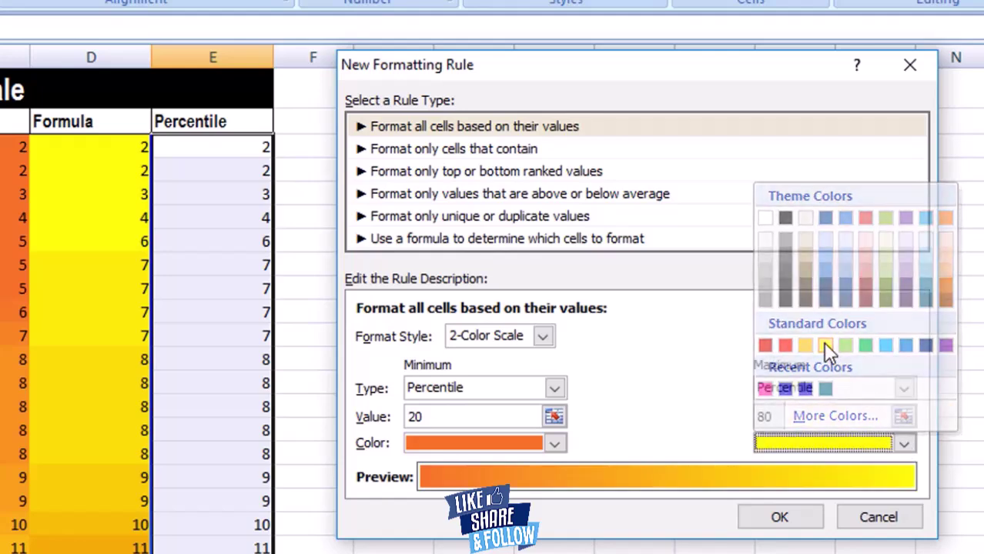
pyautogui.click(801, 523)
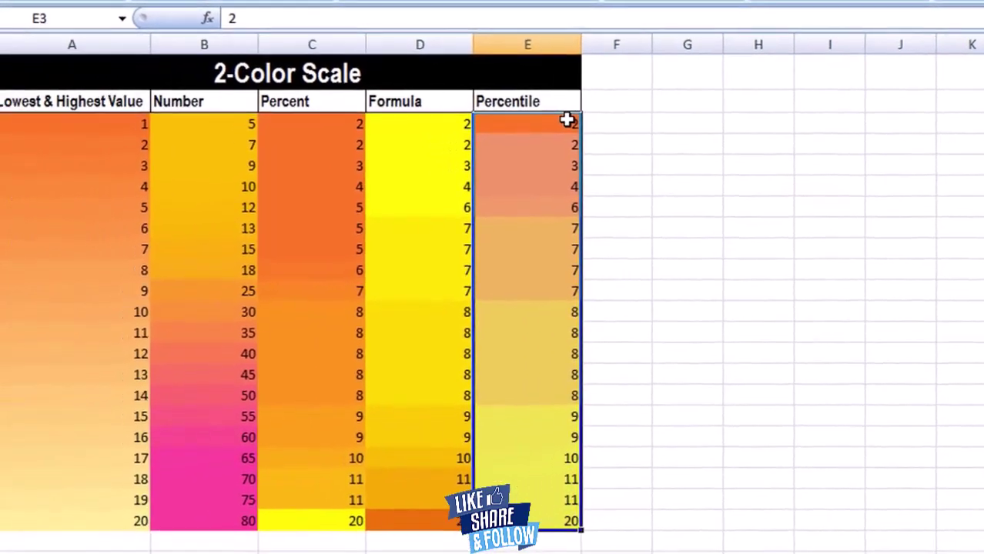
# Examine the coloring of the lowest cells E3:E6 and the highest cells E19:E22 in the Percentile column.
pyautogui.moveTo(456, 129); pyautogui.dragTo(463, 183)
pyautogui.moveTo(600, 172); pyautogui.dragTo(601, 178)
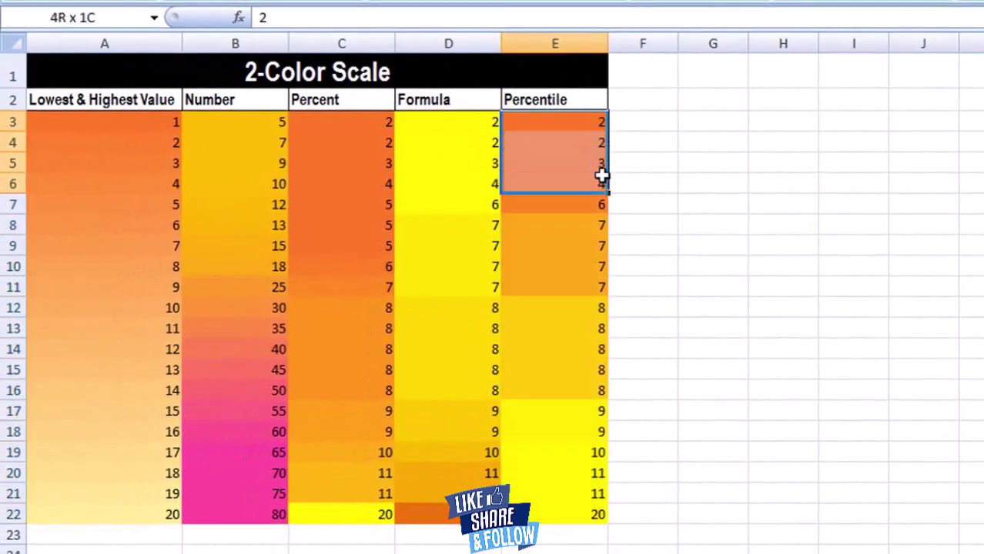
pyautogui.click(630, 117)
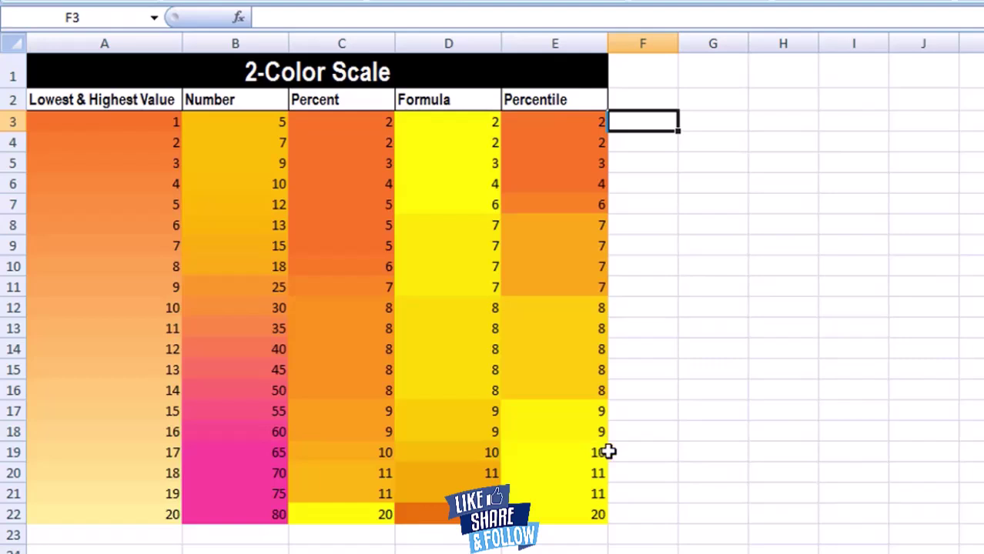
pyautogui.click(584, 453)
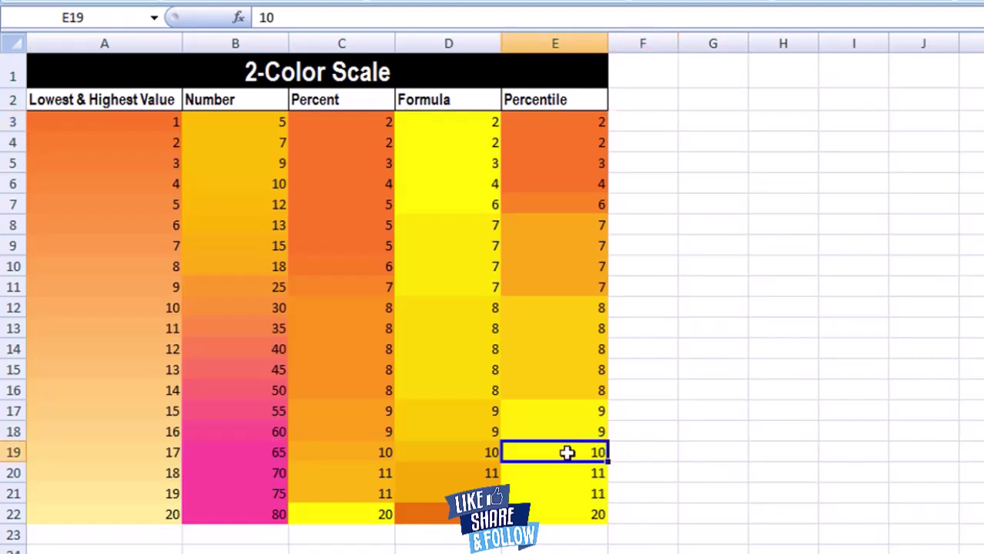
pyautogui.moveTo(566, 453); pyautogui.dragTo(566, 512)
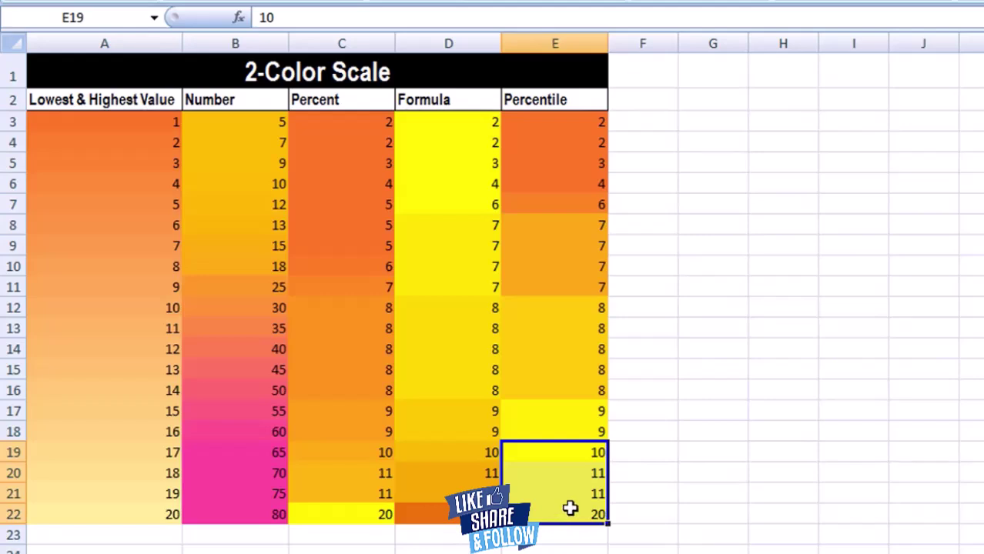
pyautogui.click(635, 121)
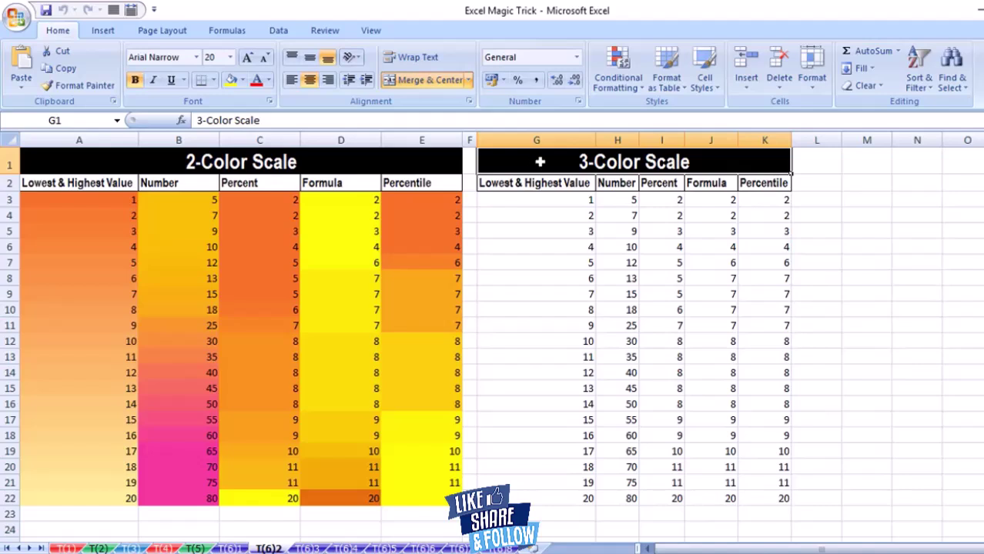
# Start a new formatting rule for G3:G22 under the 3-Color Scale heading with the 3-Color Scale format style.
pyautogui.moveTo(545, 199); pyautogui.dragTo(545, 443)
pyautogui.moveTo(545, 477); pyautogui.dragTo(545, 493)
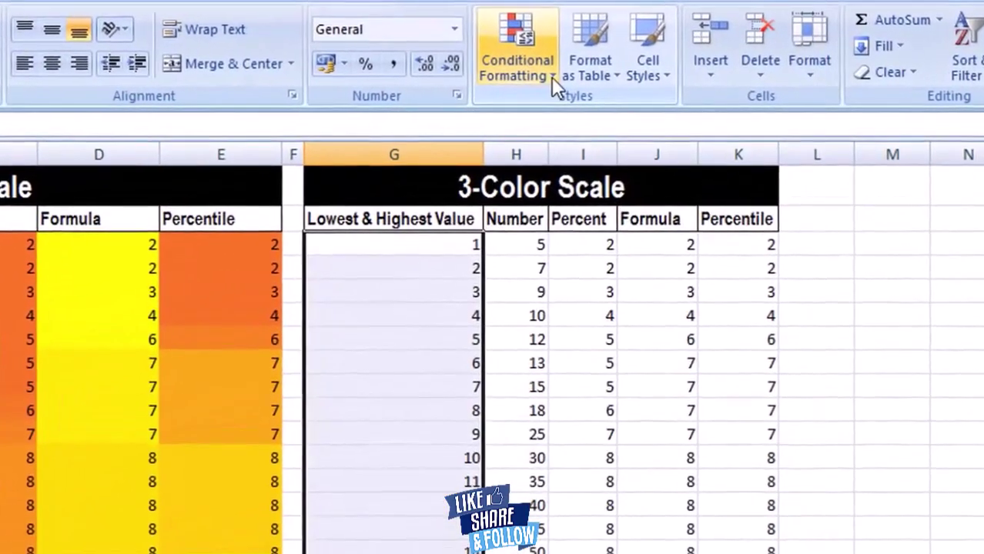
pyautogui.click(602, 83)
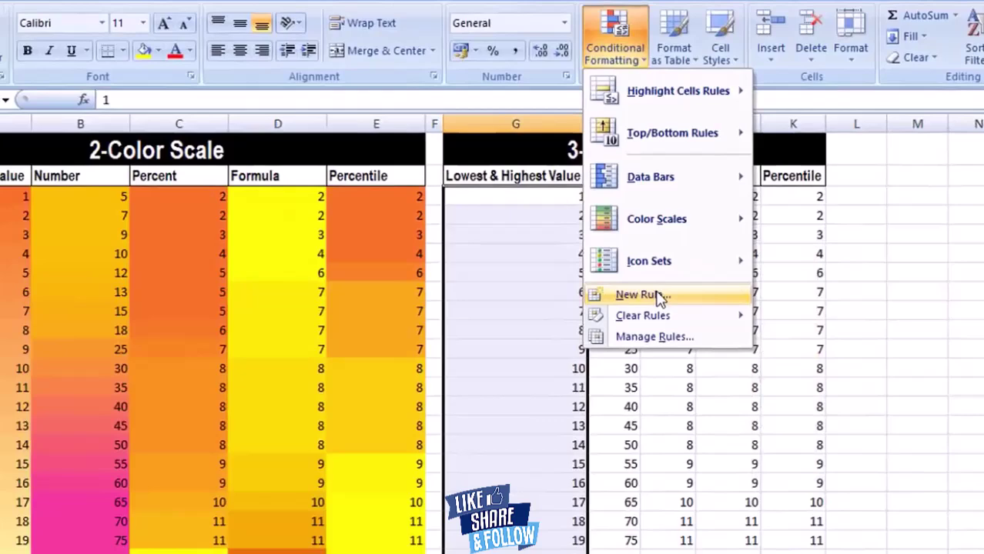
pyautogui.click(566, 368)
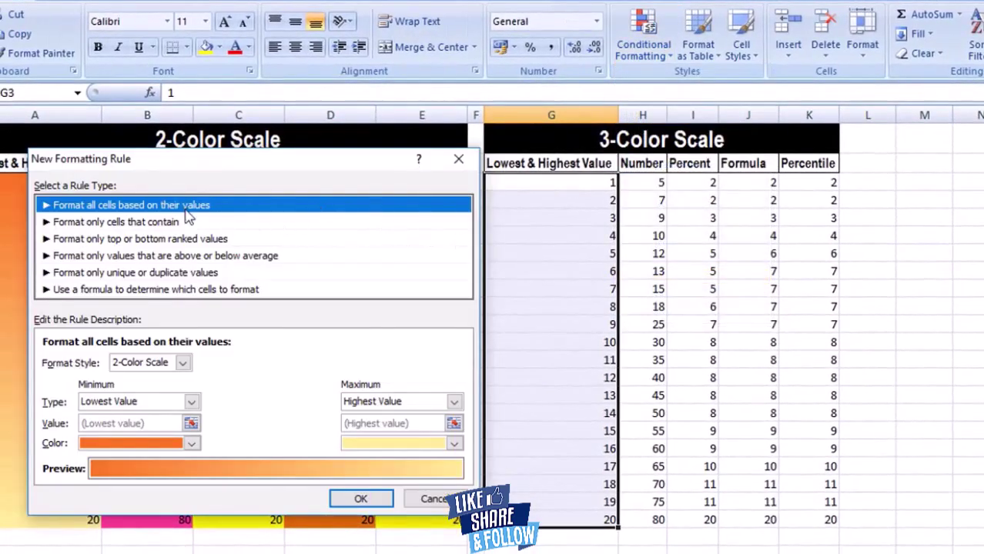
pyautogui.click(184, 364)
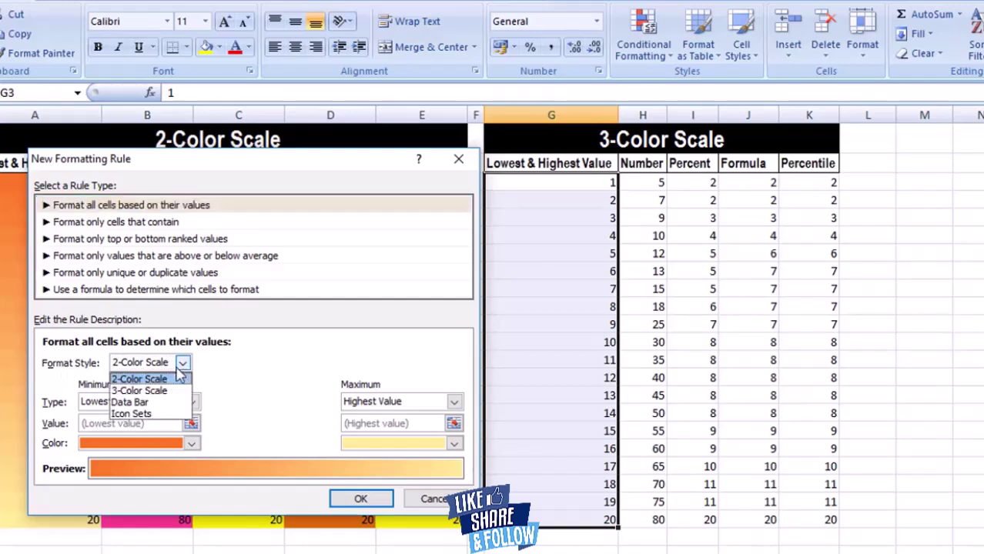
pyautogui.click(158, 395)
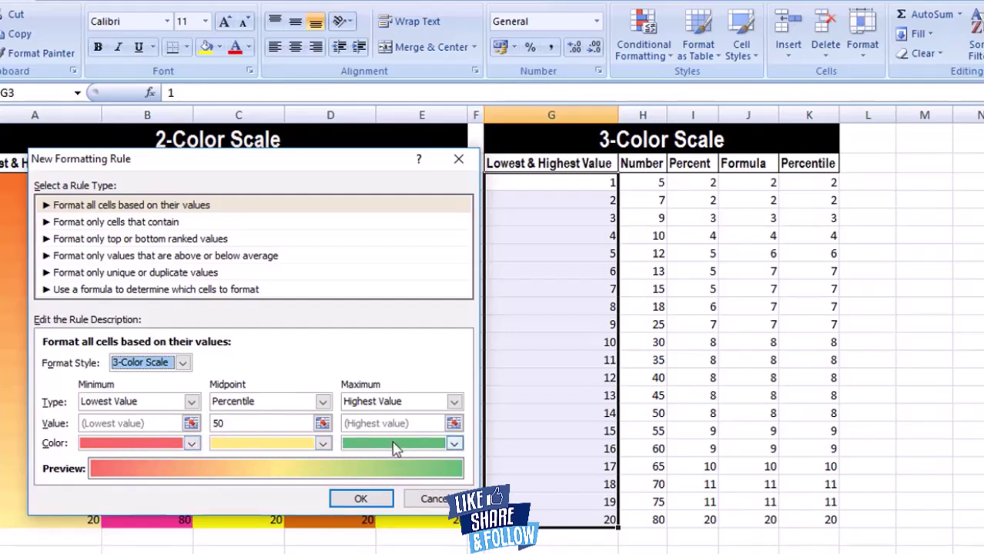
# Keep Lowest Value as the rule's minimum type and apply the 3-color rule to the Lowest & Highest Value column.
pyautogui.click(190, 402)
pyautogui.click(191, 402)
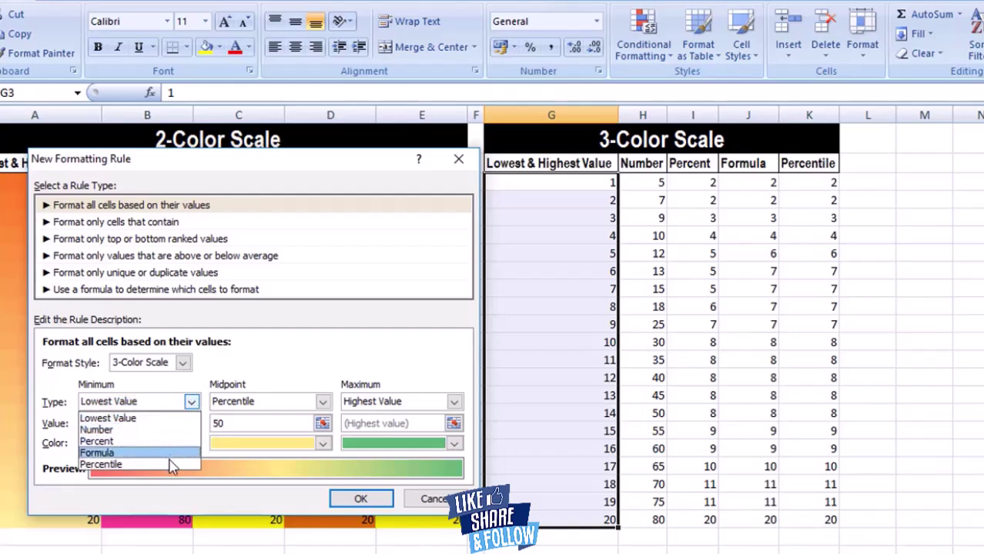
pyautogui.click(194, 408)
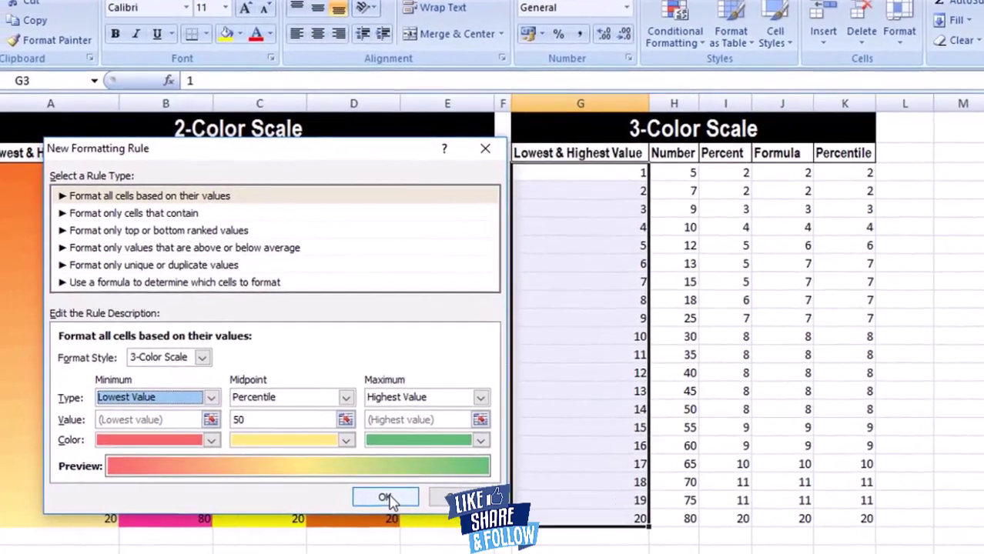
pyautogui.click(385, 499)
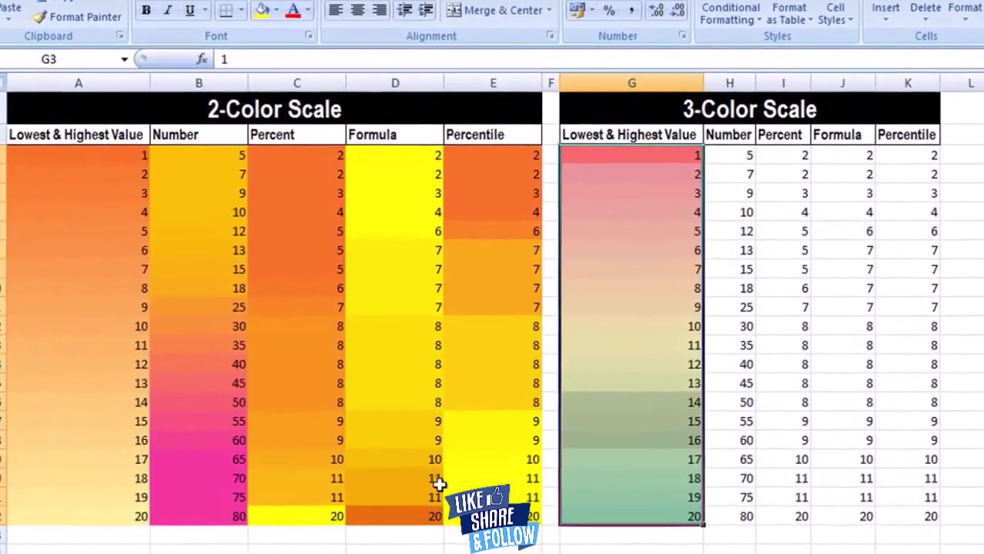
pyautogui.moveTo(625, 173); pyautogui.dragTo(618, 373)
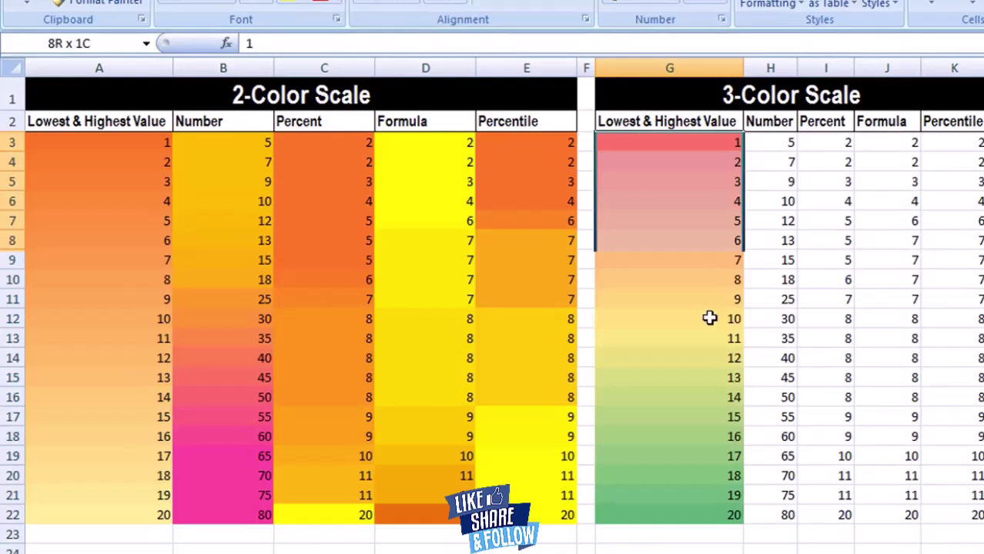
pyautogui.moveTo(709, 318); pyautogui.dragTo(677, 140)
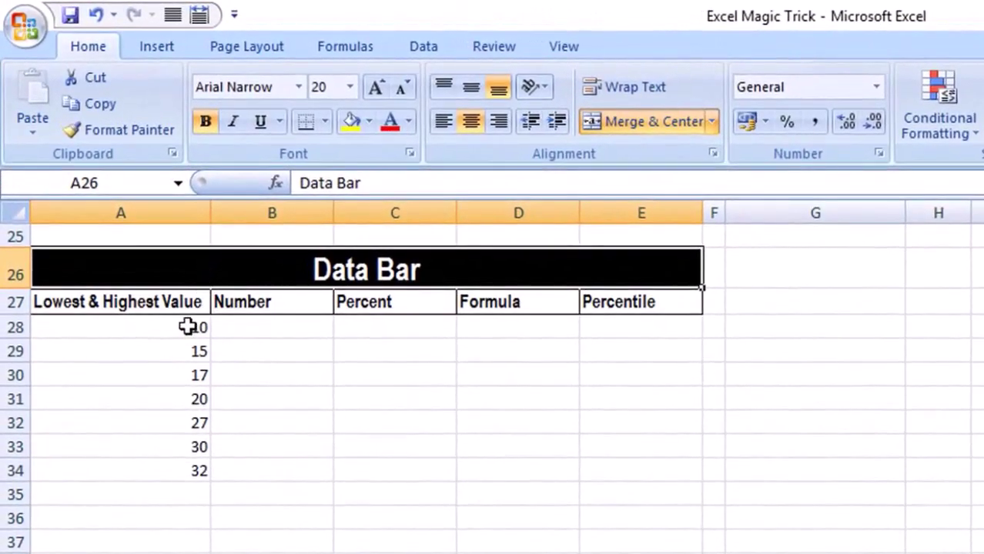
# Start a new formatting rule for A28:A34 under the Data Bar heading with the Data Bar format style.
pyautogui.moveTo(193, 333); pyautogui.dragTo(194, 464)
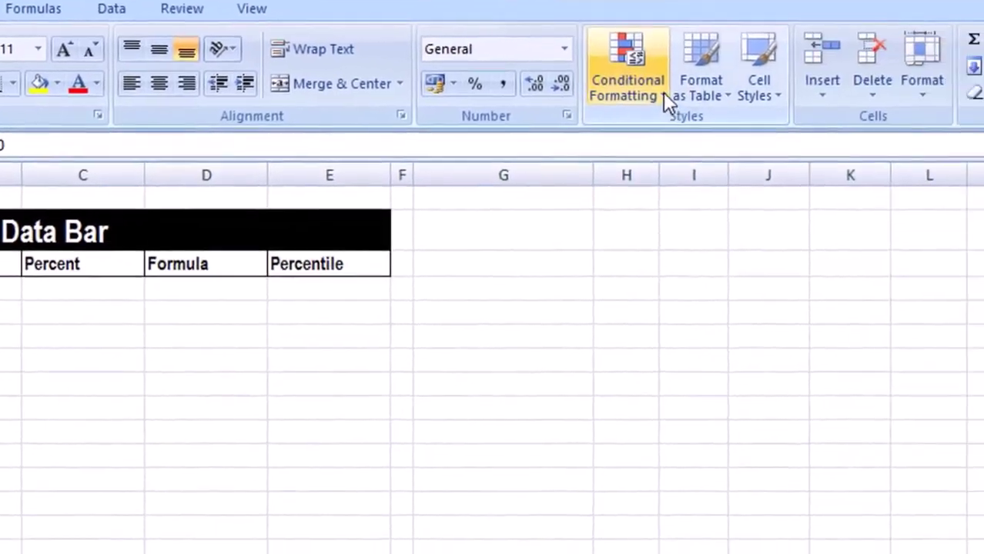
pyautogui.click(661, 93)
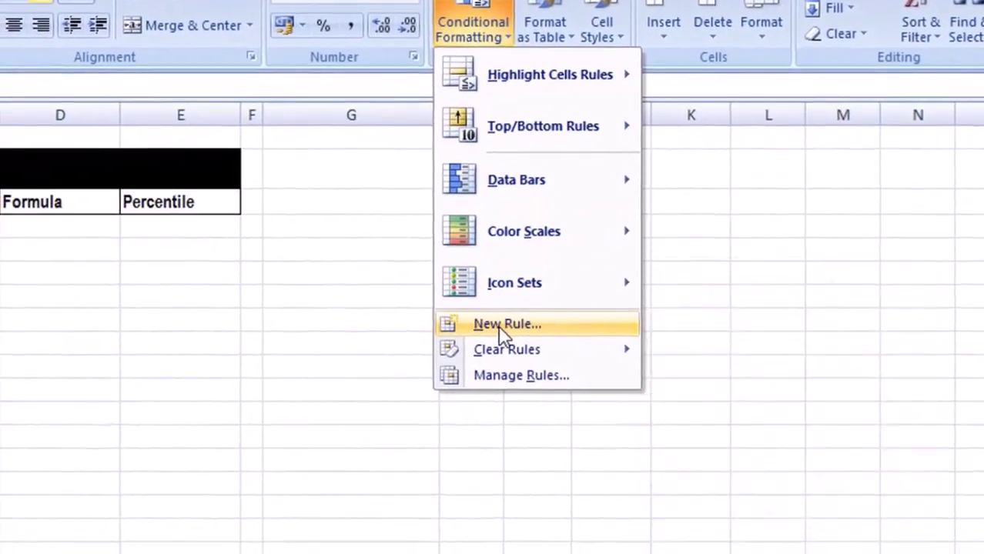
pyautogui.click(496, 360)
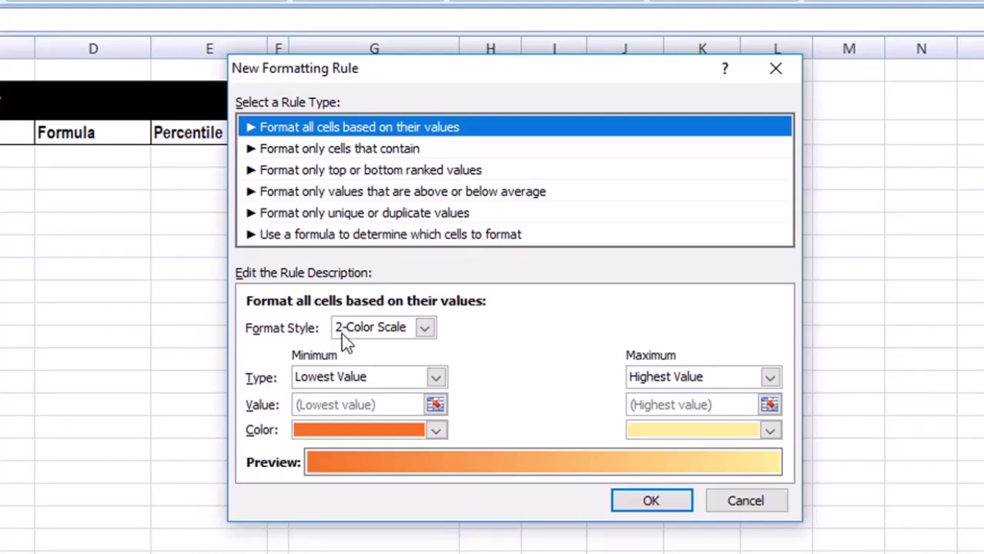
pyautogui.click(425, 329)
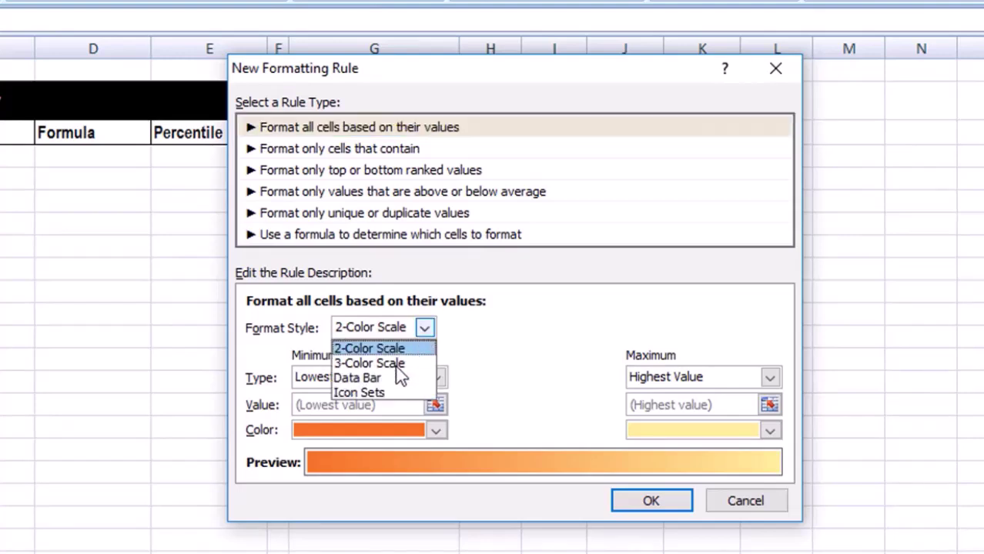
pyautogui.click(388, 380)
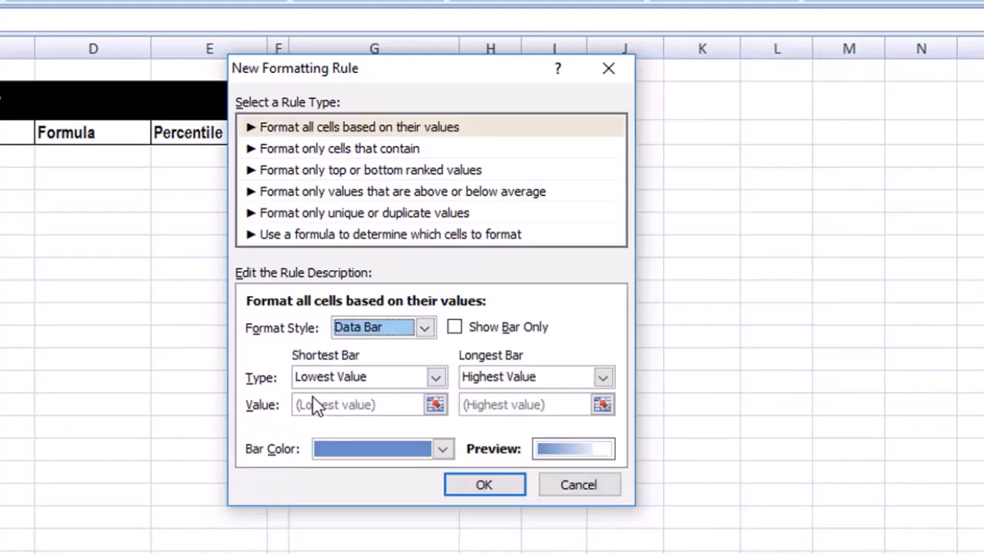
# Set the shortest bar's type to Lowest Value and the longest bar's type to Highest Value.
pyautogui.click(436, 378)
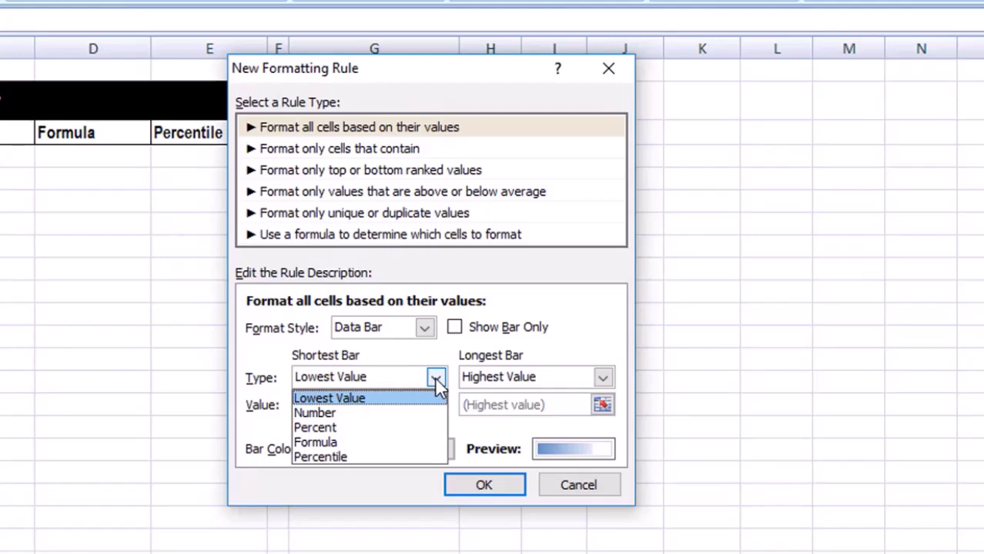
pyautogui.click(434, 376)
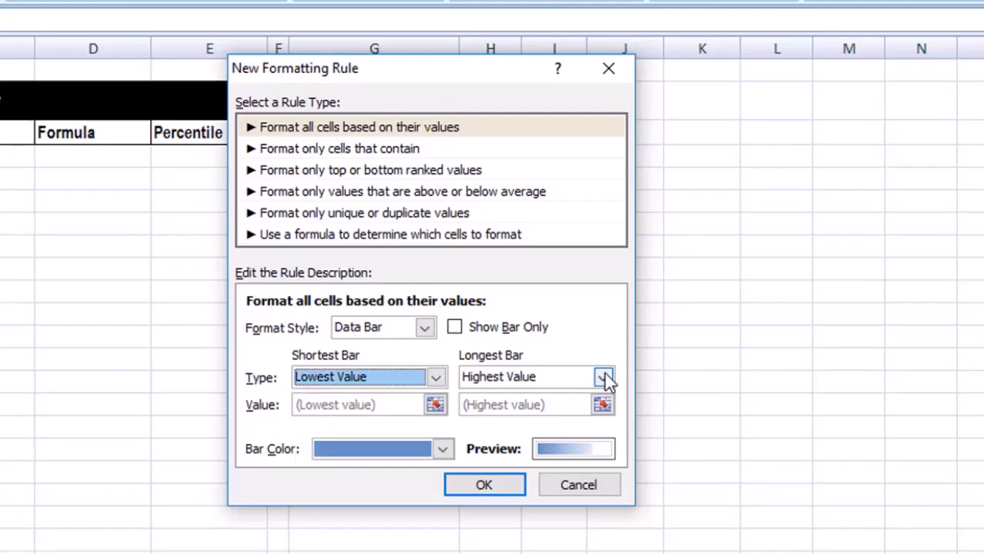
pyautogui.click(604, 376)
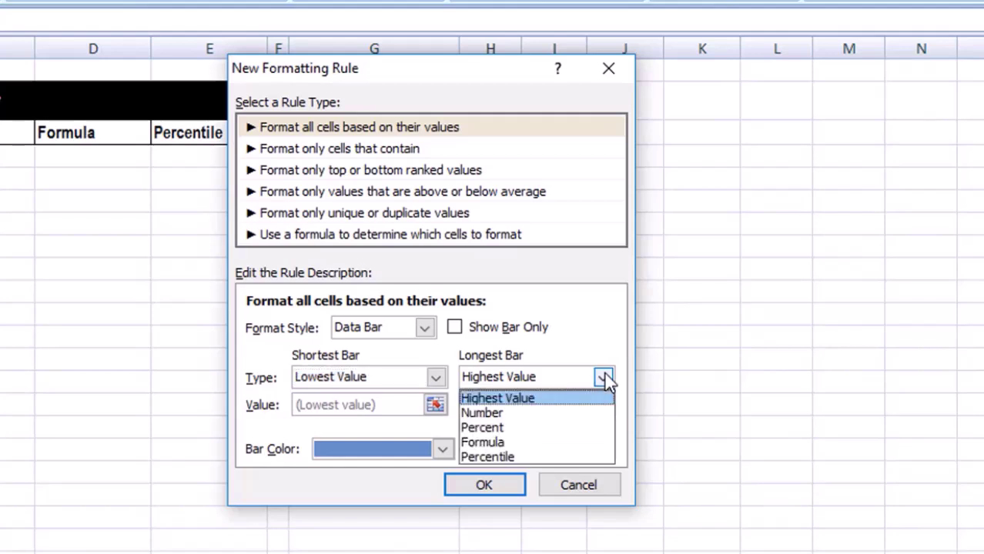
pyautogui.click(605, 377)
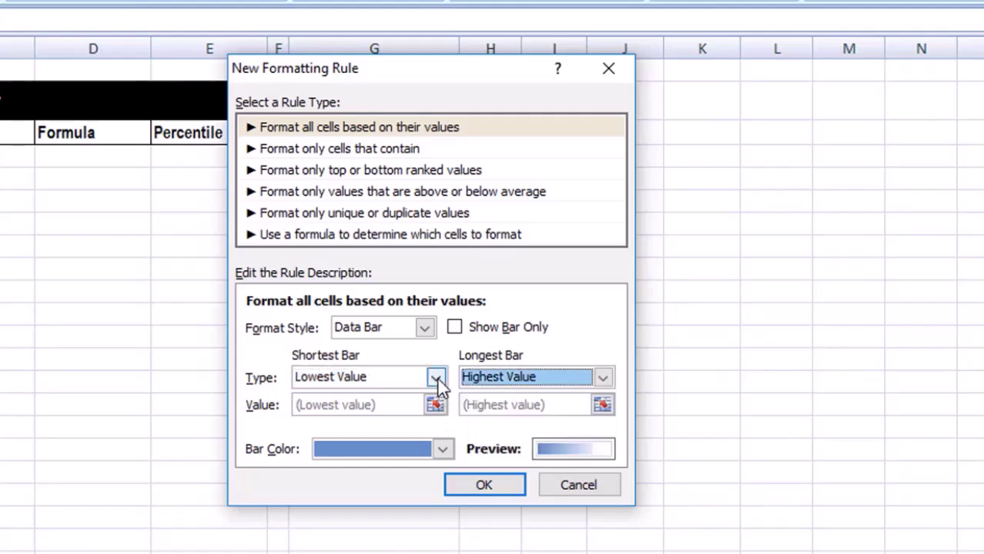
pyautogui.click(436, 376)
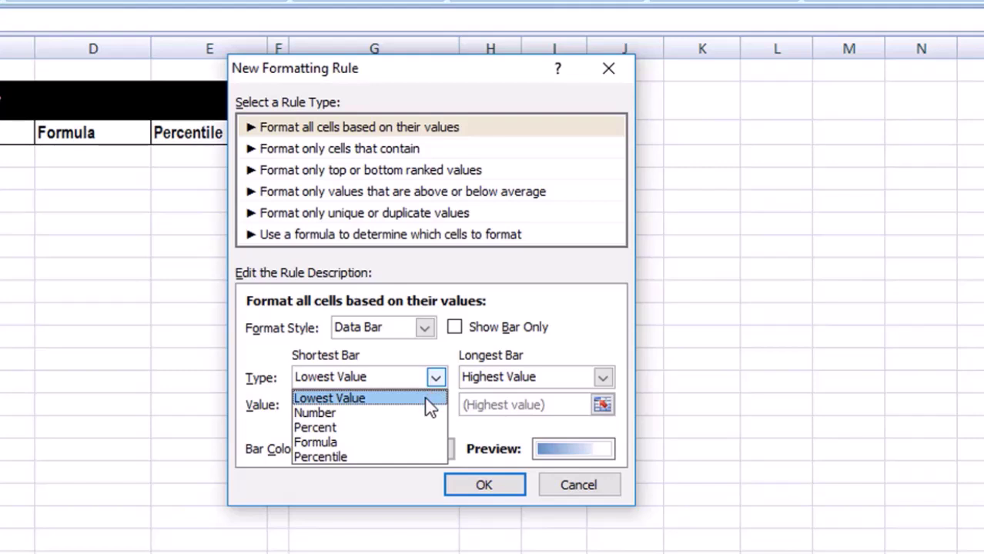
pyautogui.click(432, 398)
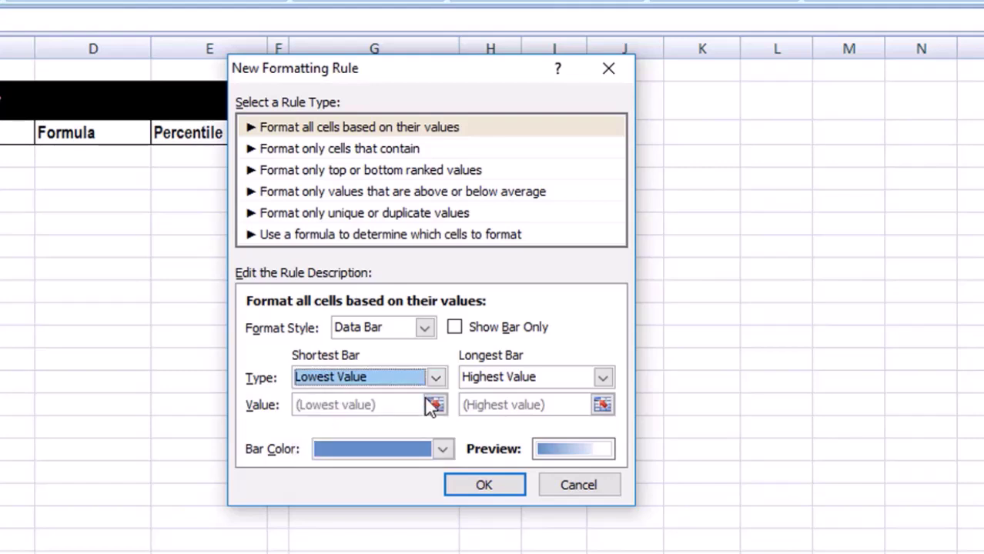
pyautogui.click(603, 377)
pyautogui.click(592, 398)
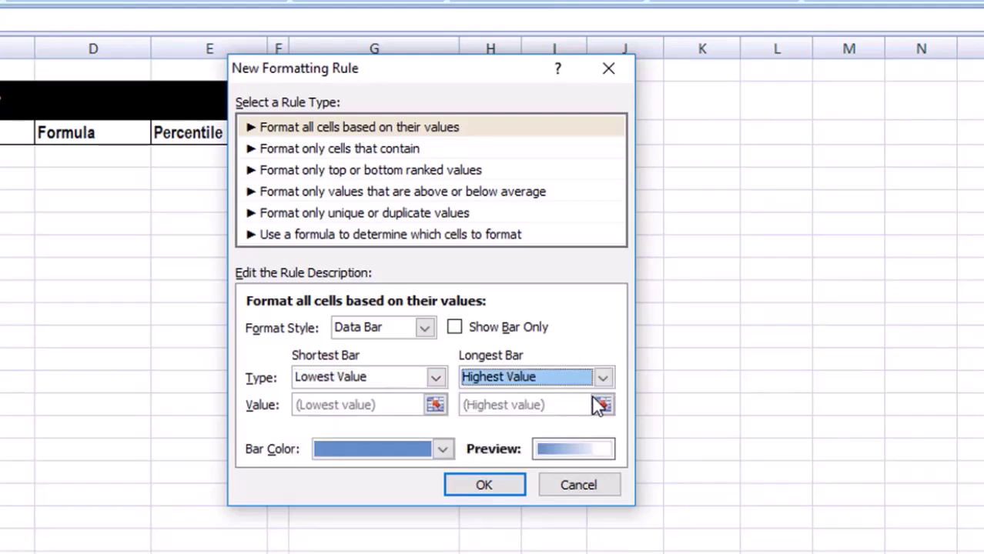
# Choose standard blue as the bar color and apply the data bar rule to the Lowest & Highest Value column.
pyautogui.click(443, 450)
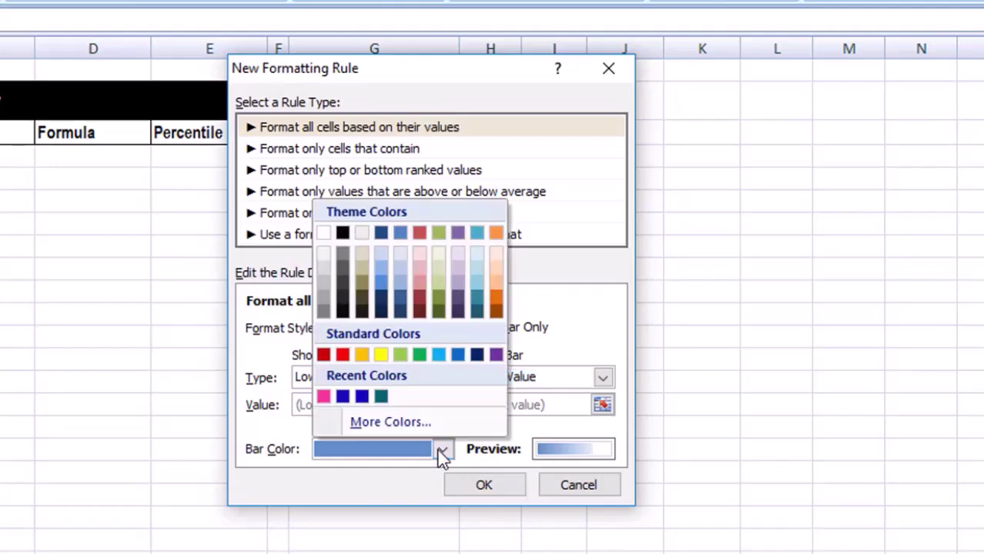
pyautogui.click(458, 356)
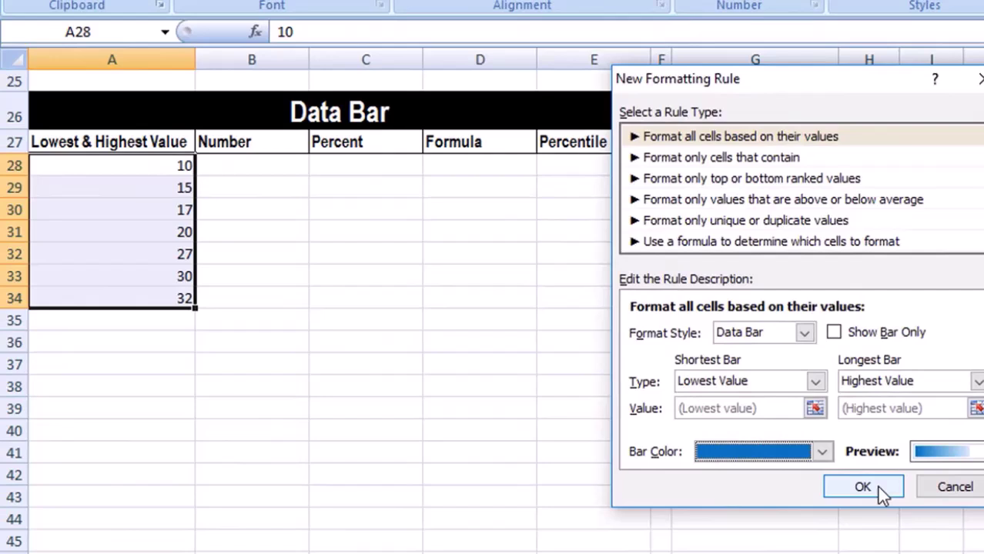
pyautogui.click(812, 487)
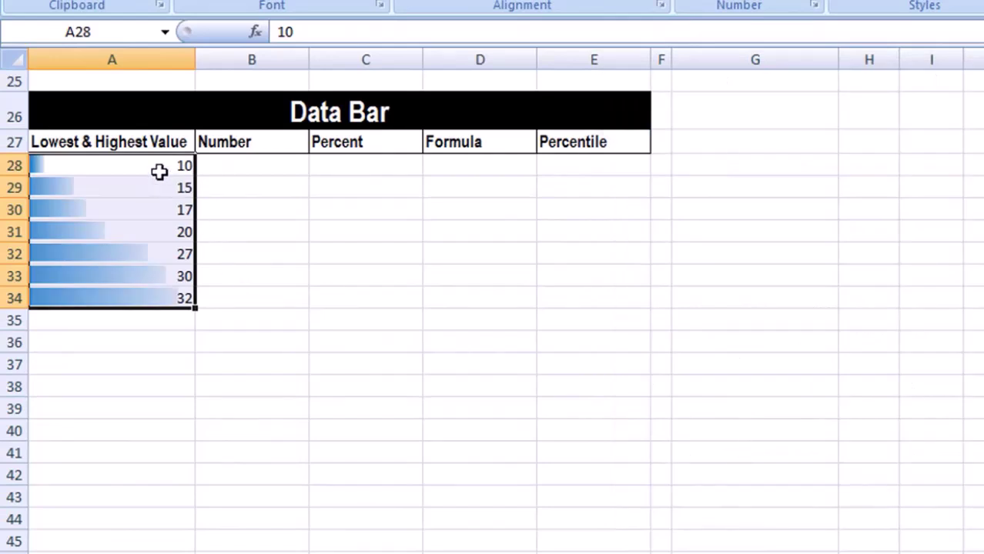
pyautogui.moveTo(160, 168); pyautogui.dragTo(154, 296)
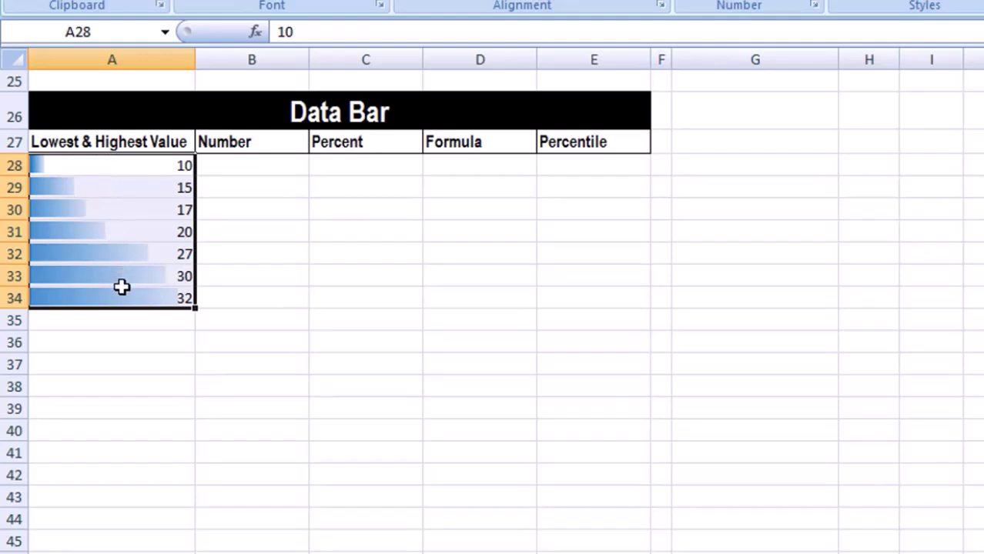